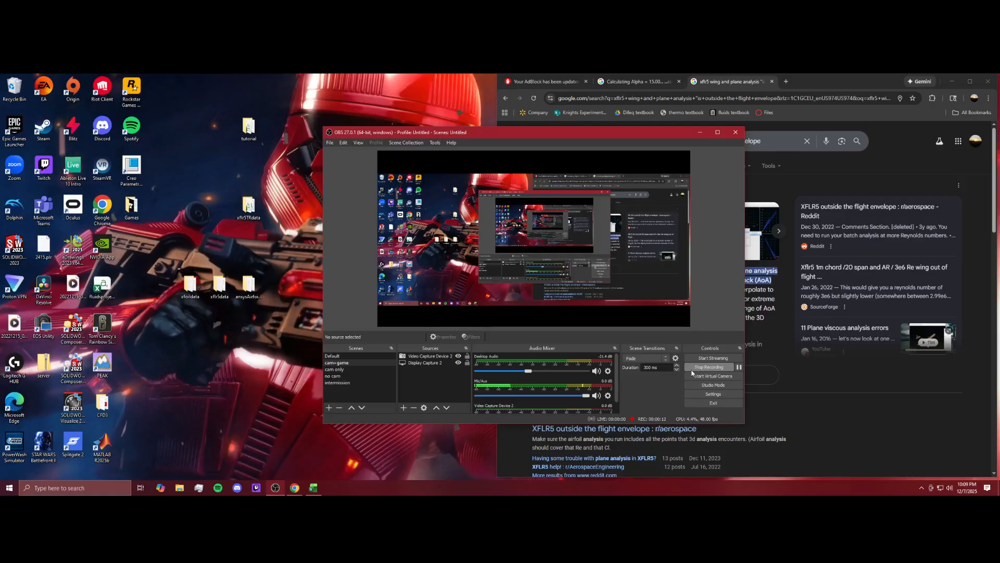
Launch XFLR5 from the Windows search.
left_click(106, 489)
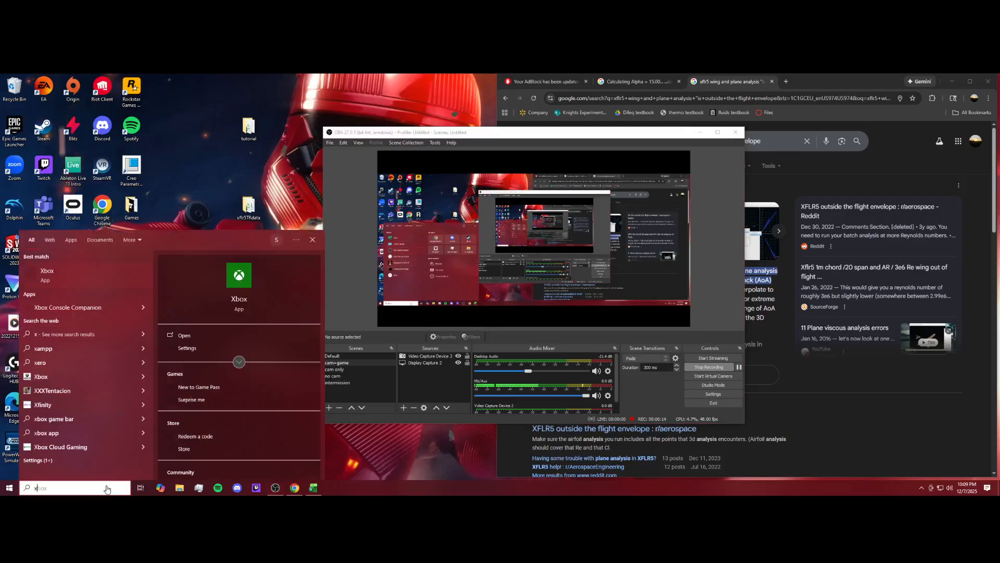
type("xflr")
left_click(109, 266)
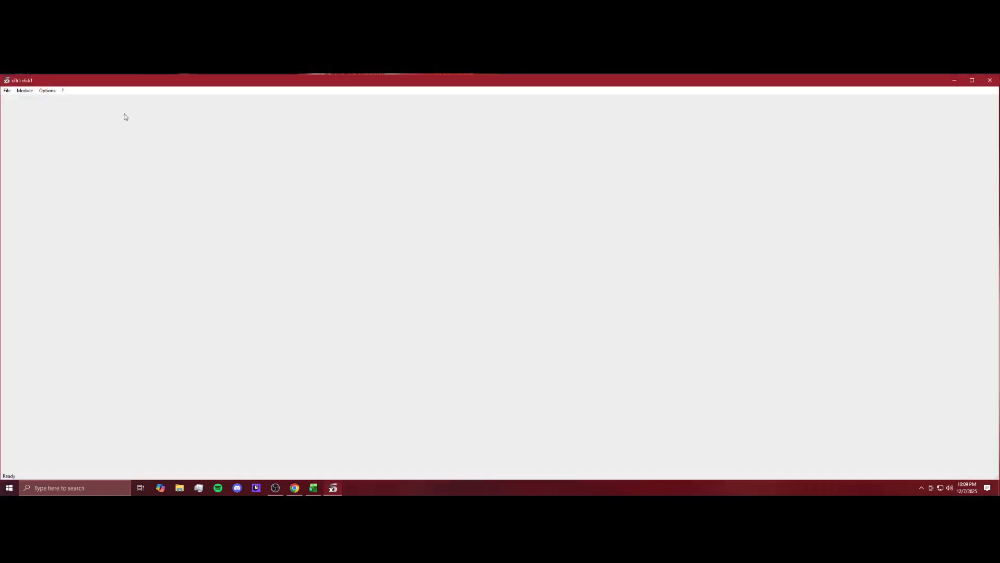
Switch to the XFoil Direct Analysis module.
left_click(25, 91)
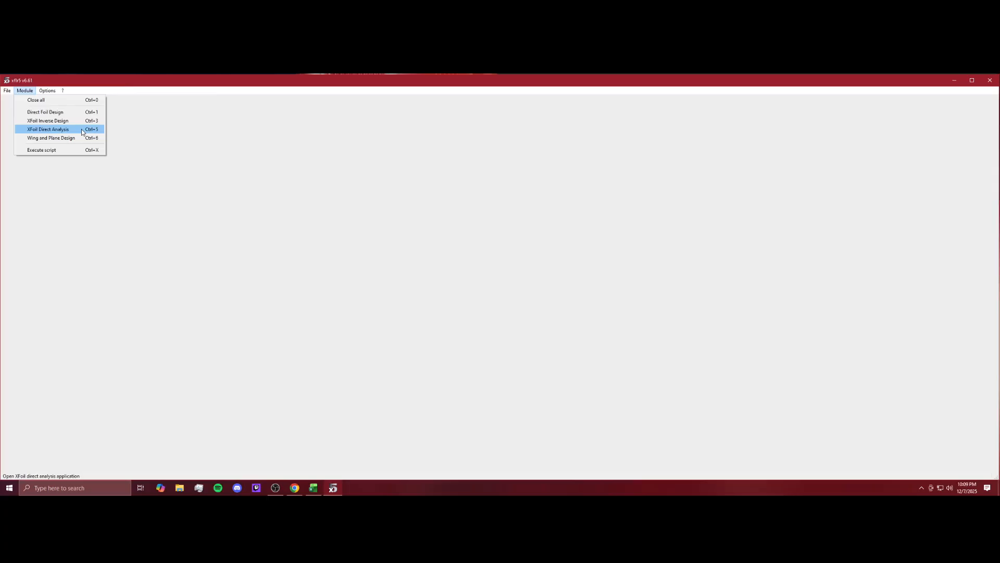
left_click(82, 131)
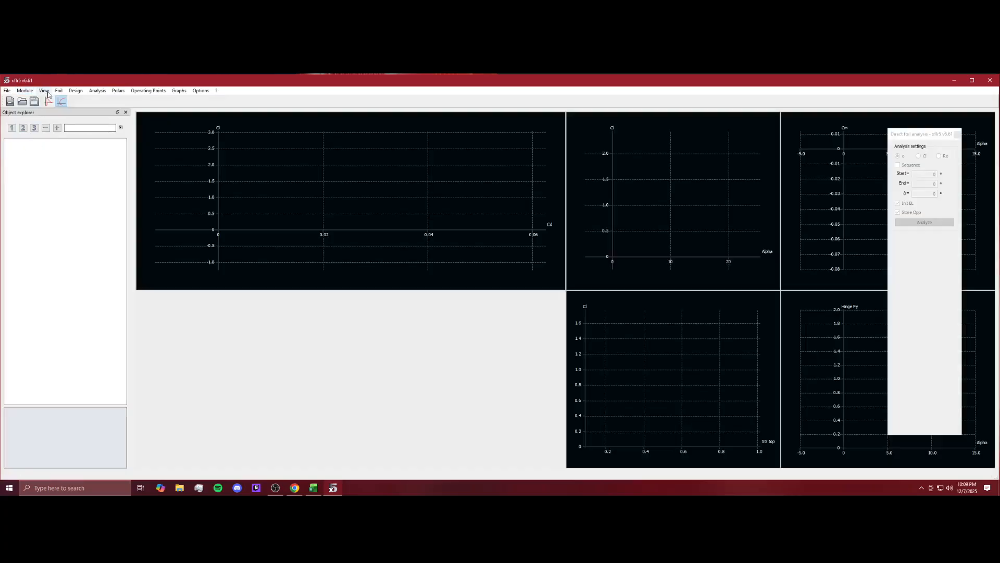
Generate a NACA 2415 foil with 200 panels and accept its default name.
left_click(75, 91)
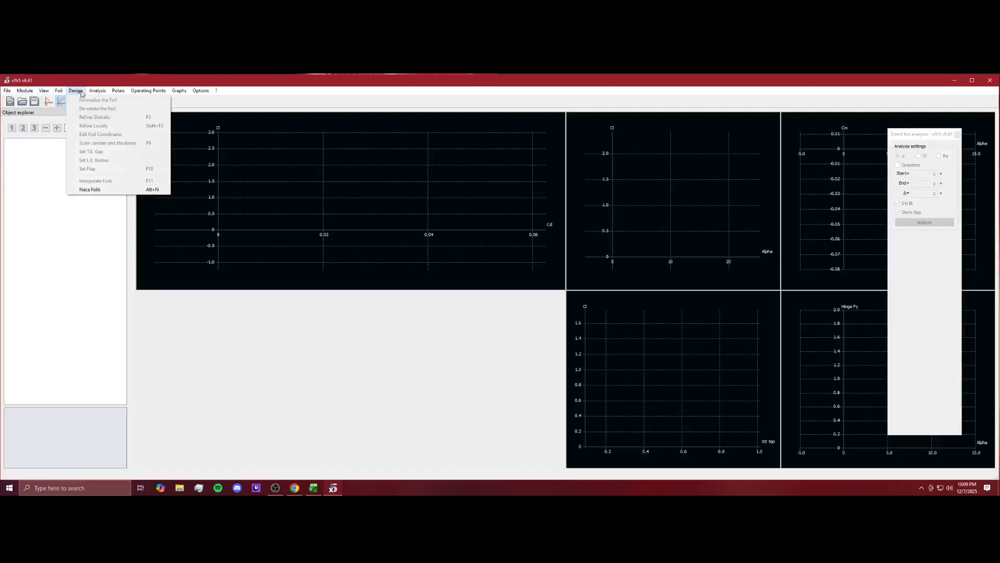
left_click(89, 189)
left_click(535, 263)
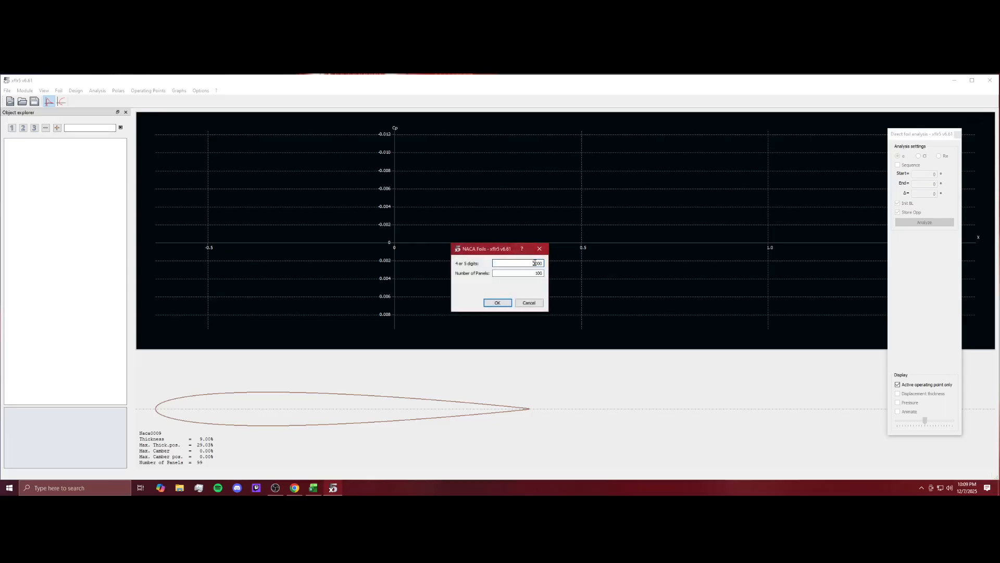
double_click(535, 263)
type("2415")
double_click(540, 273)
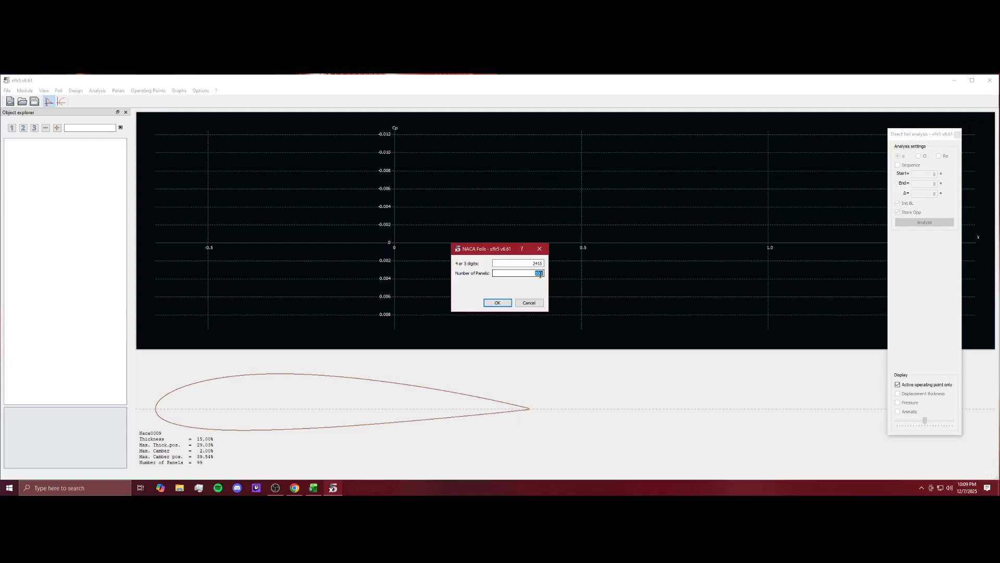
type("200")
left_click(497, 302)
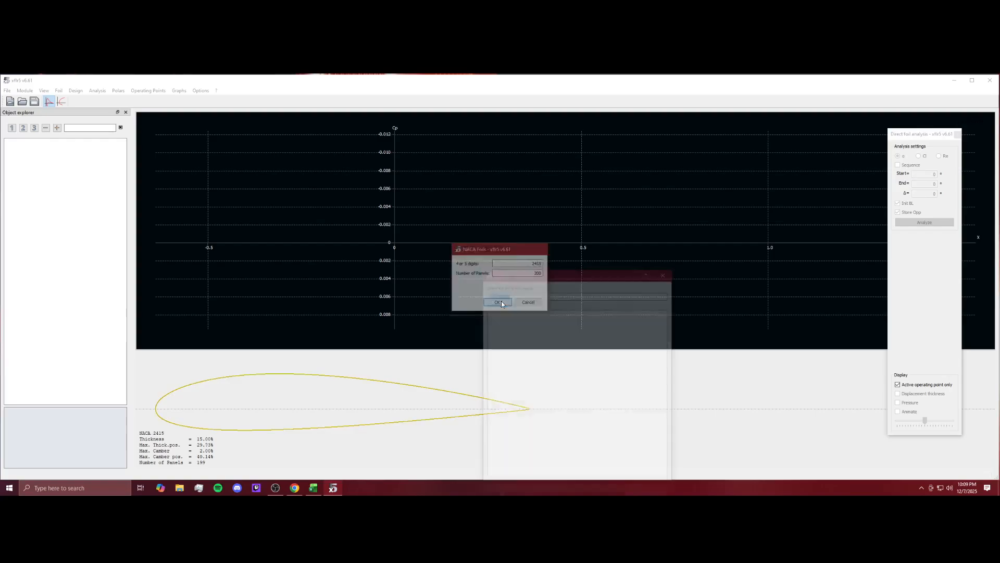
left_click_drag(557, 282, 583, 113)
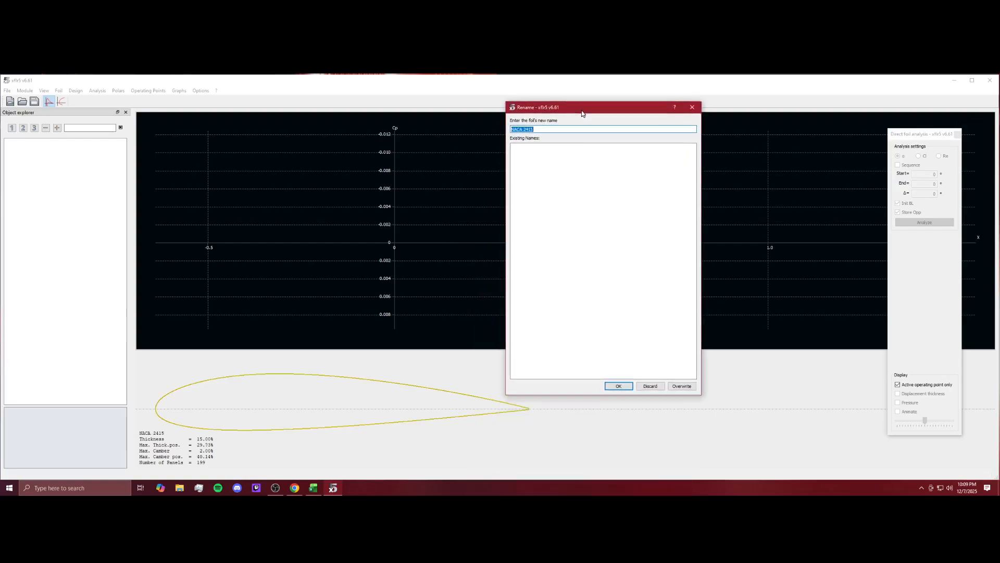
left_click(618, 385)
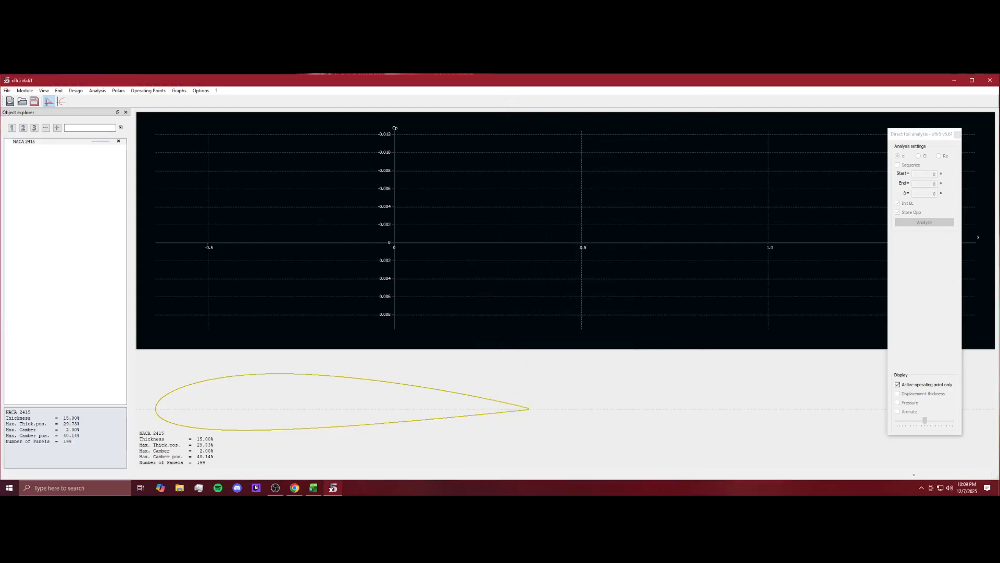
Open the multi-threaded batch analysis for the NACA 2415 foil and review its list of Reynolds numbers.
right_click(42, 140)
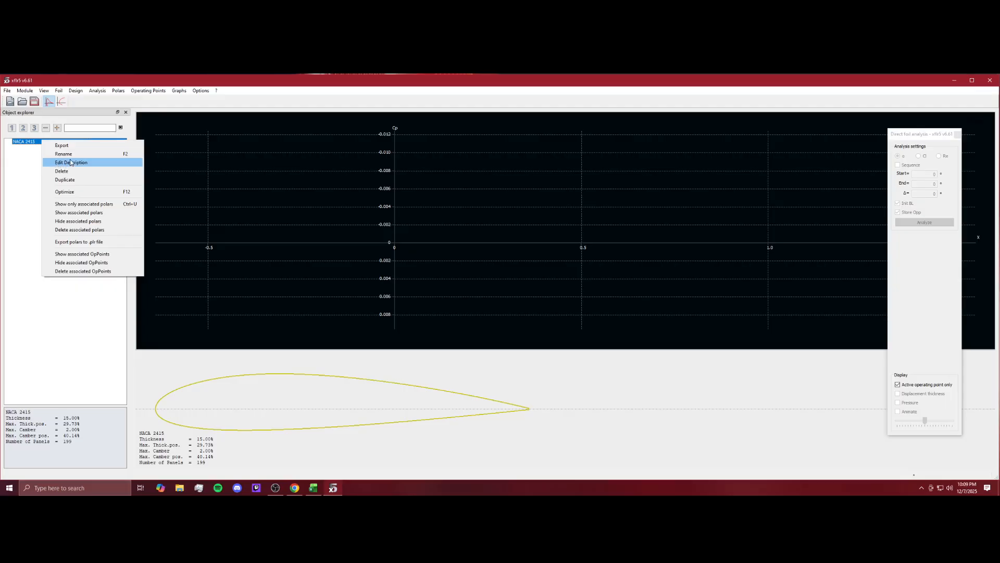
left_click(89, 93)
left_click(118, 109)
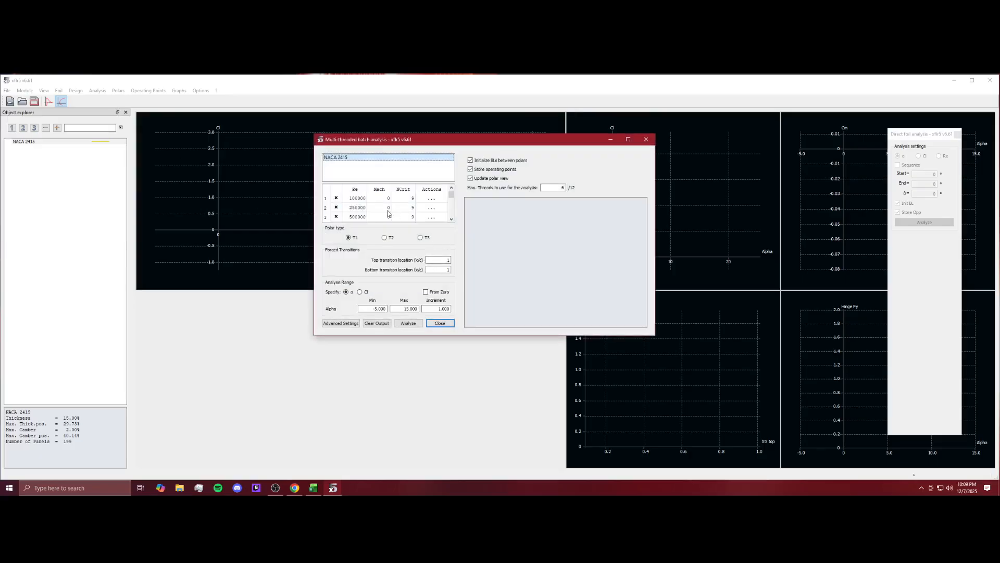
scroll(362, 204, "down", 5)
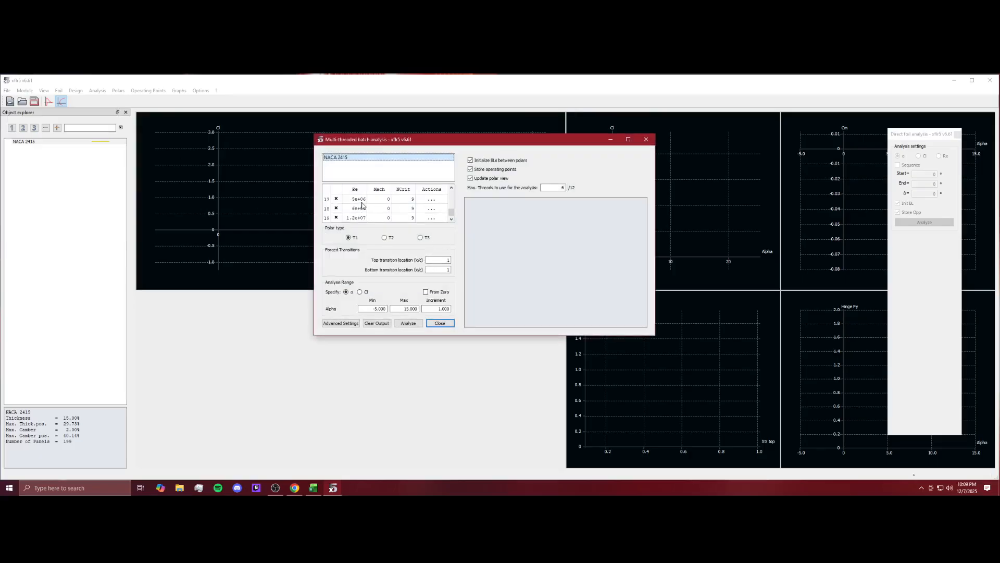
scroll(362, 205, "up", 5)
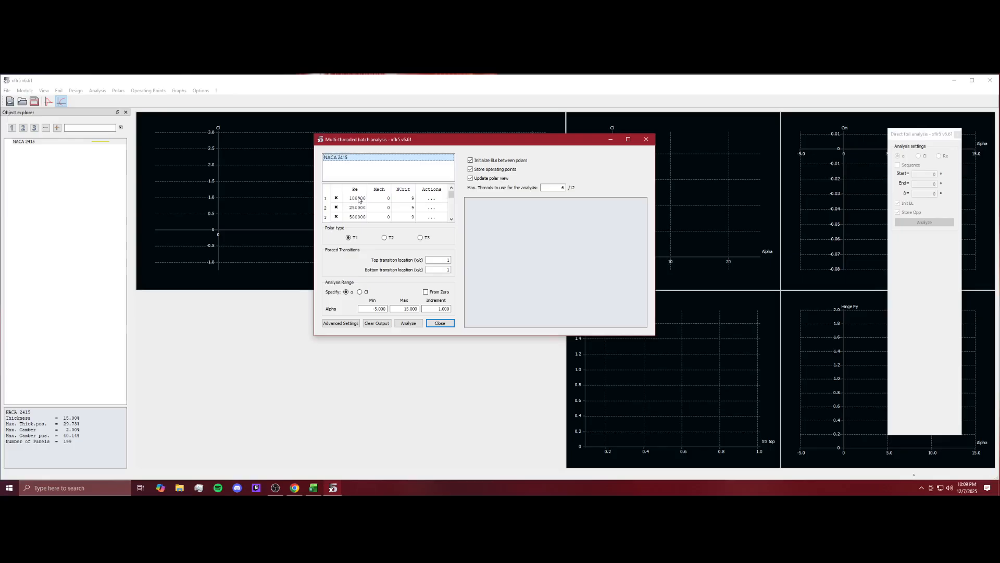
scroll(359, 208, "down", 5)
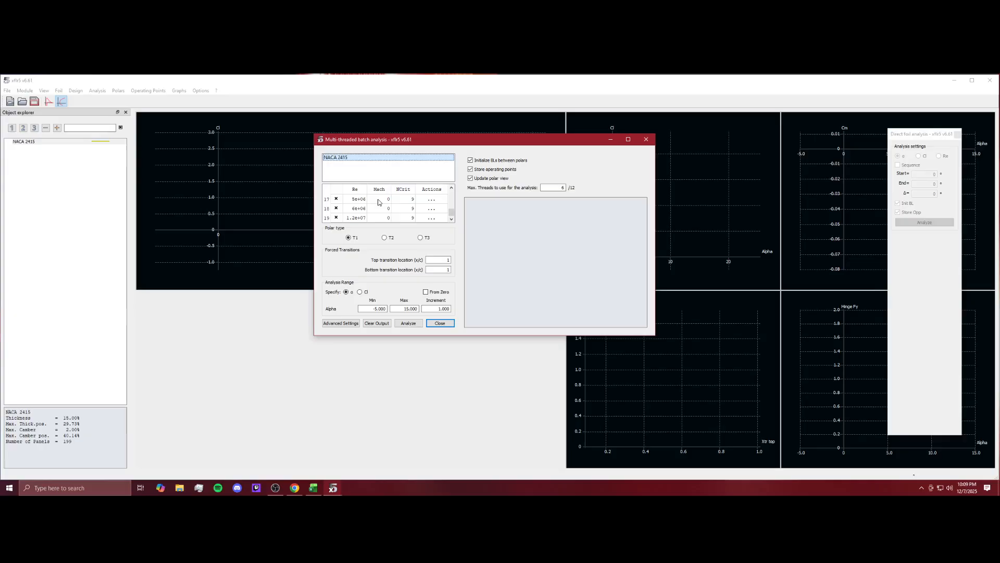
double_click(362, 218)
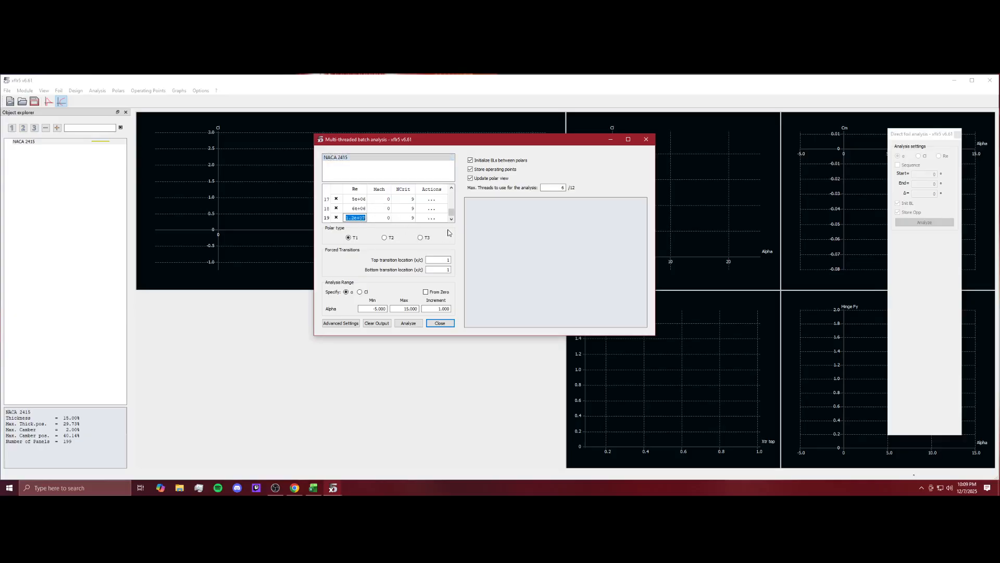
scroll(359, 213, "up", 2)
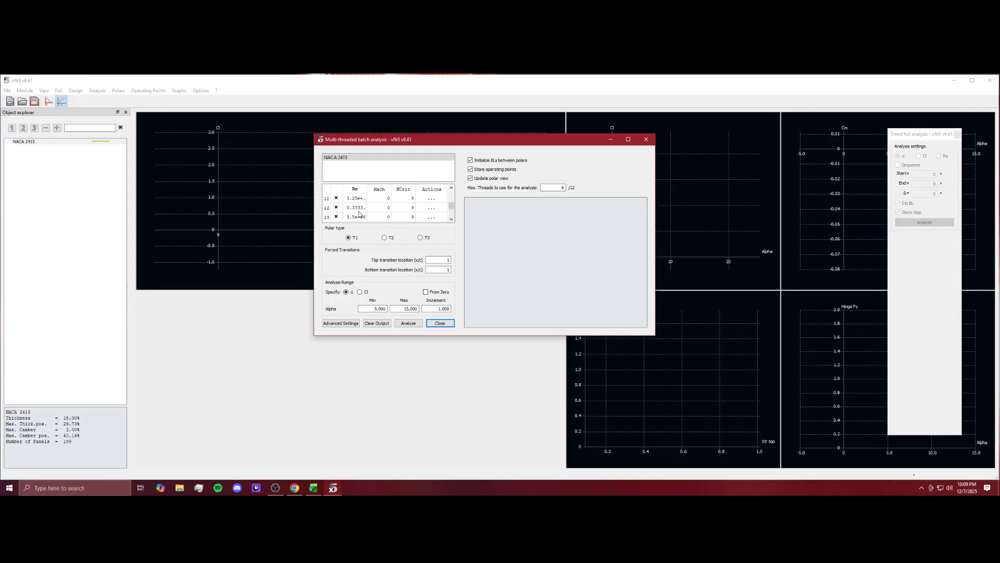
scroll(359, 214, "down", 2)
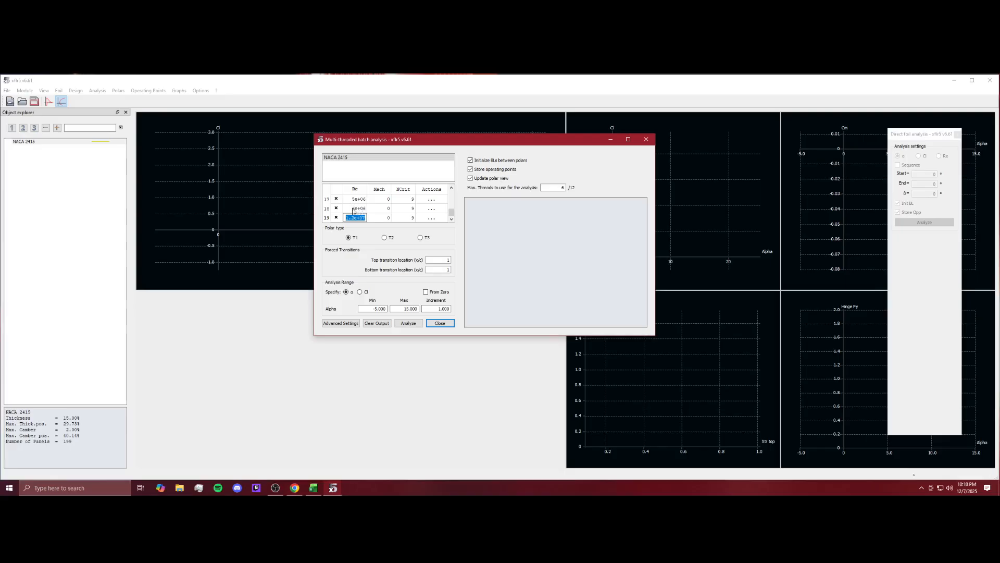
Run the batch analysis over alpha from -5 to 15 in steps of 1, then close the dialog.
left_click(379, 309)
left_click(426, 309)
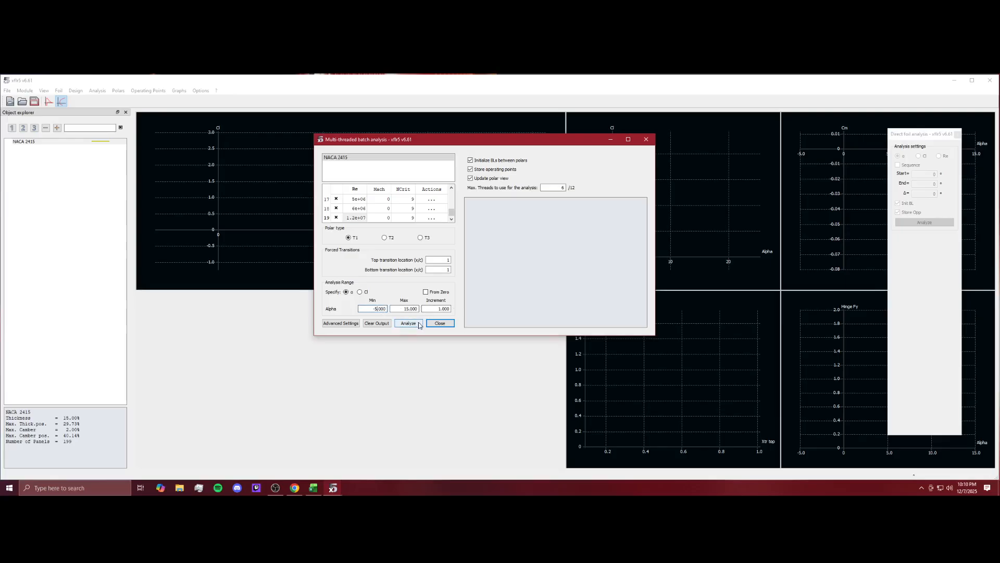
left_click(417, 327)
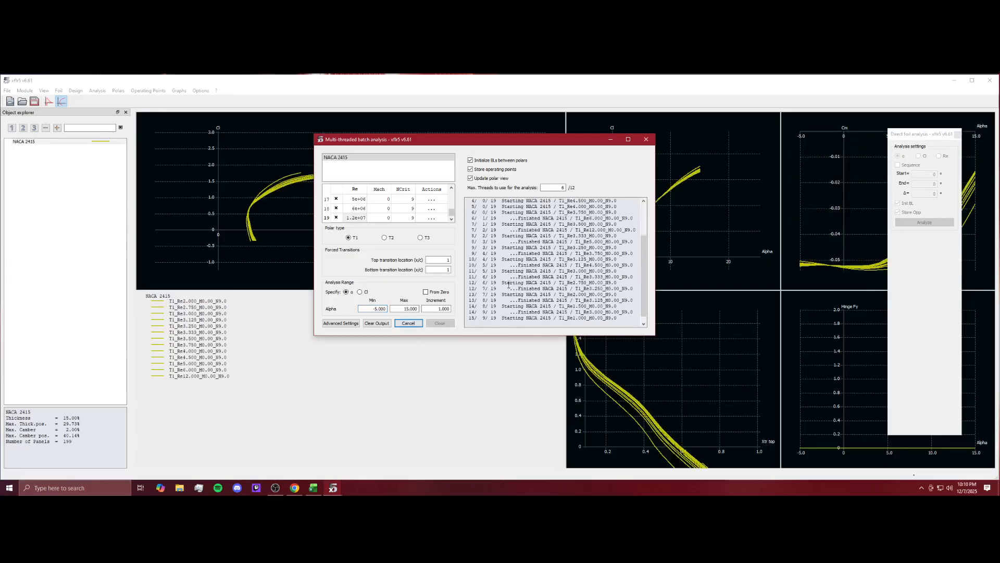
left_click_drag(539, 137, 704, 146)
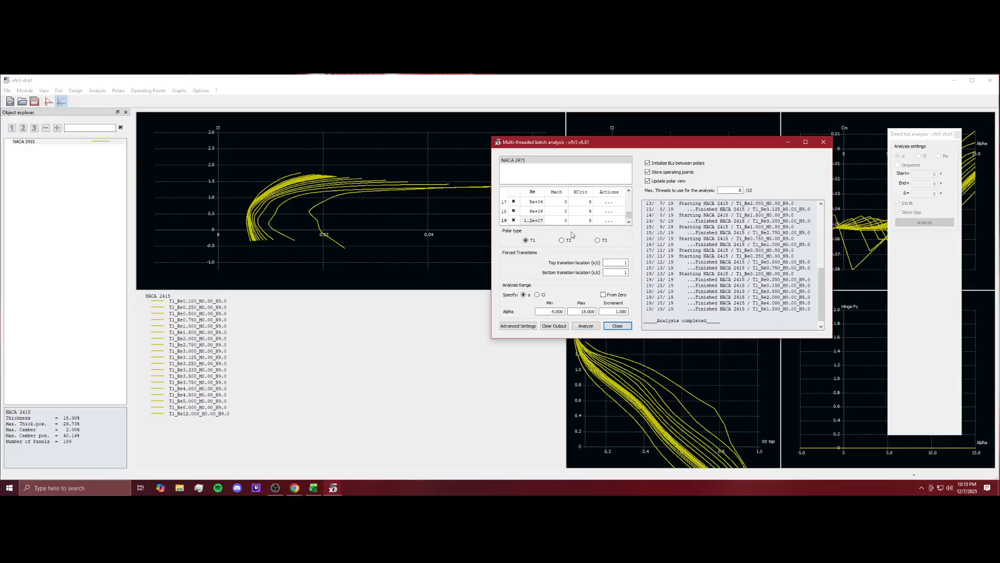
left_click(626, 330)
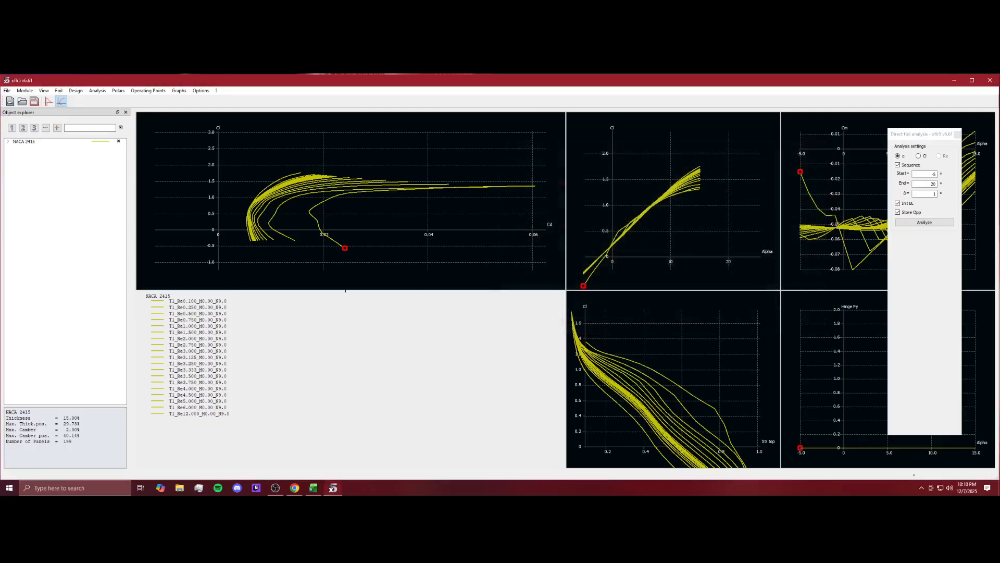
Switch to the Wing and Plane Design module and start defining a new plane.
left_click(24, 90)
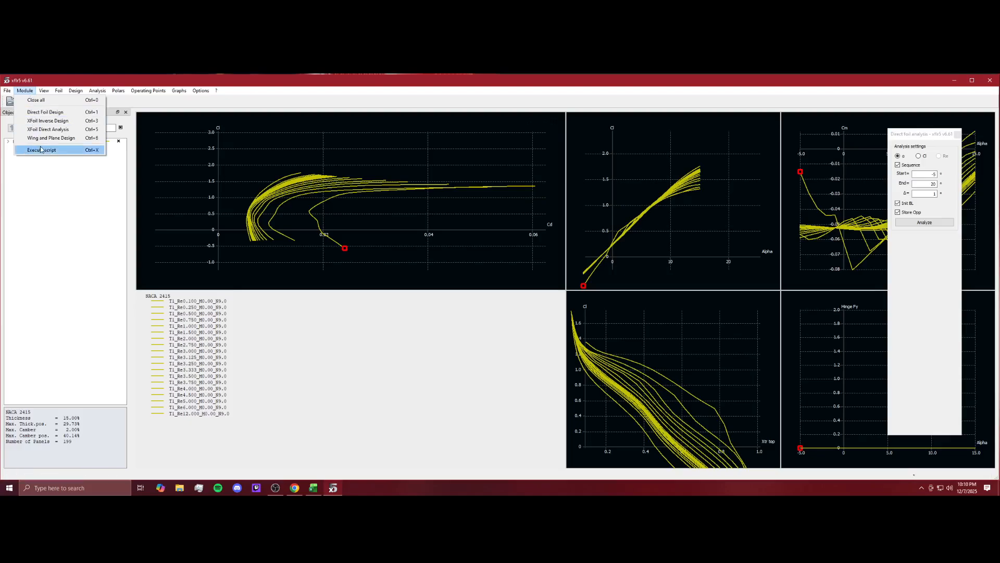
left_click(46, 140)
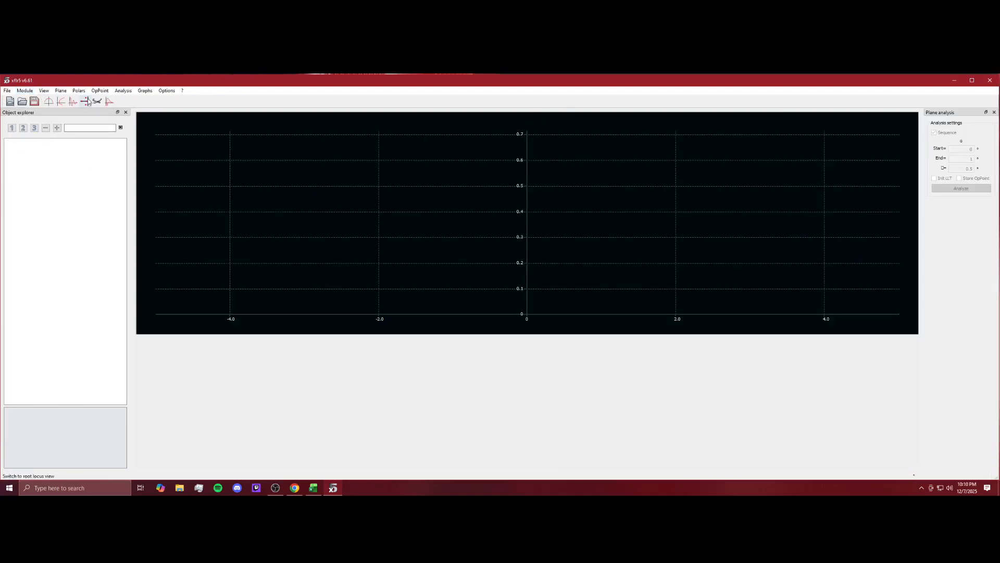
left_click(60, 91)
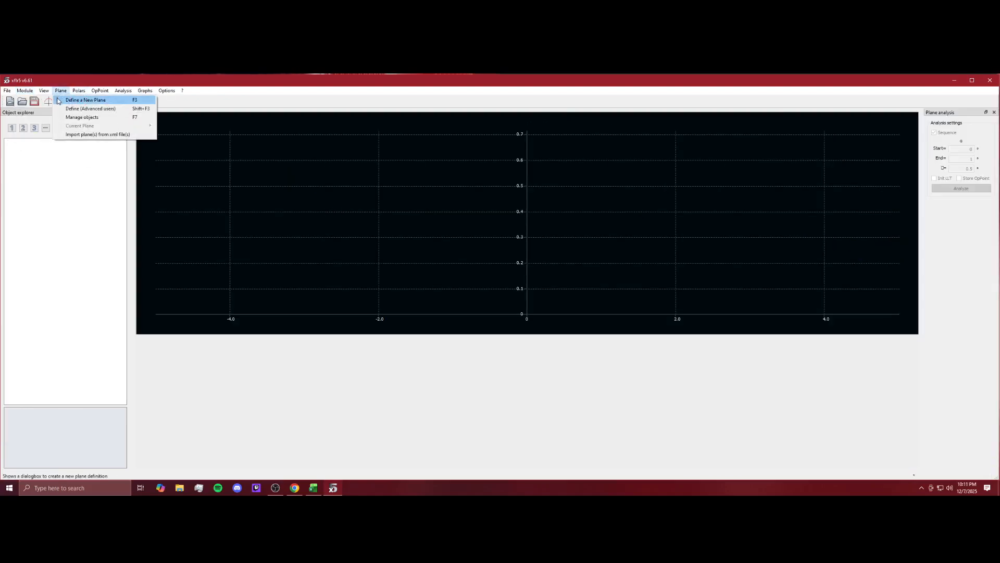
left_click(59, 100)
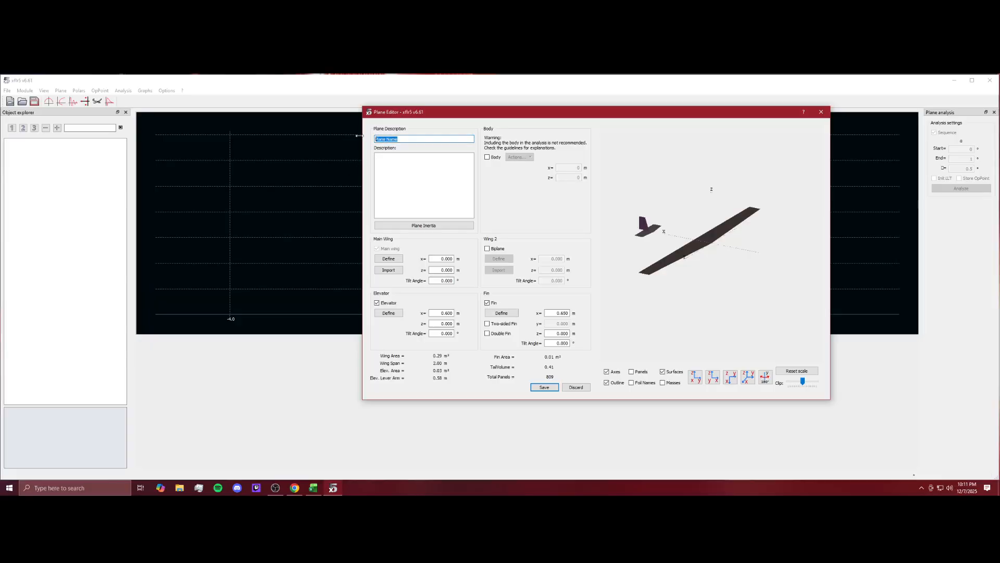
Name the new plane and disable both its fin and its elevator.
type("TR0.6")
left_click(490, 304)
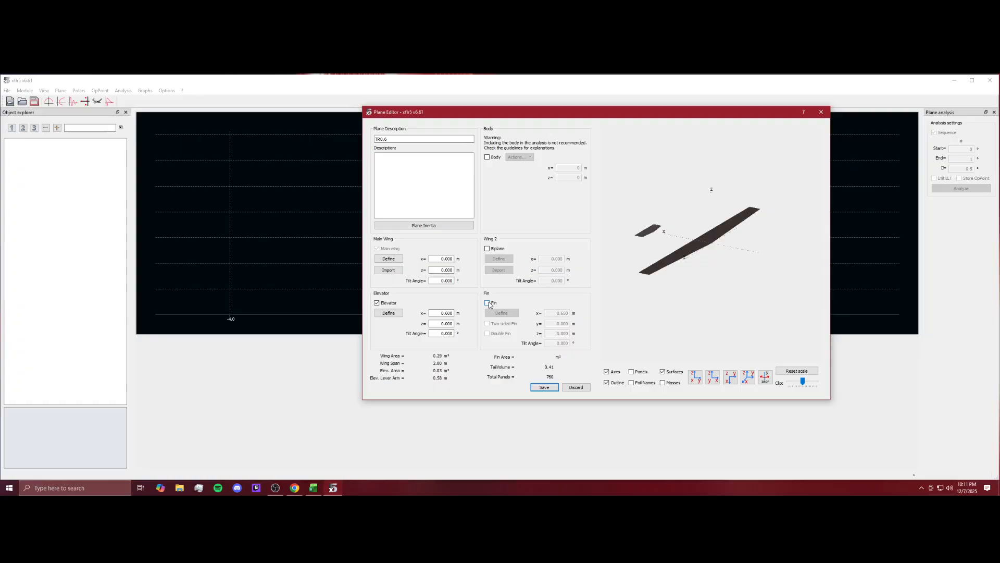
left_click(386, 304)
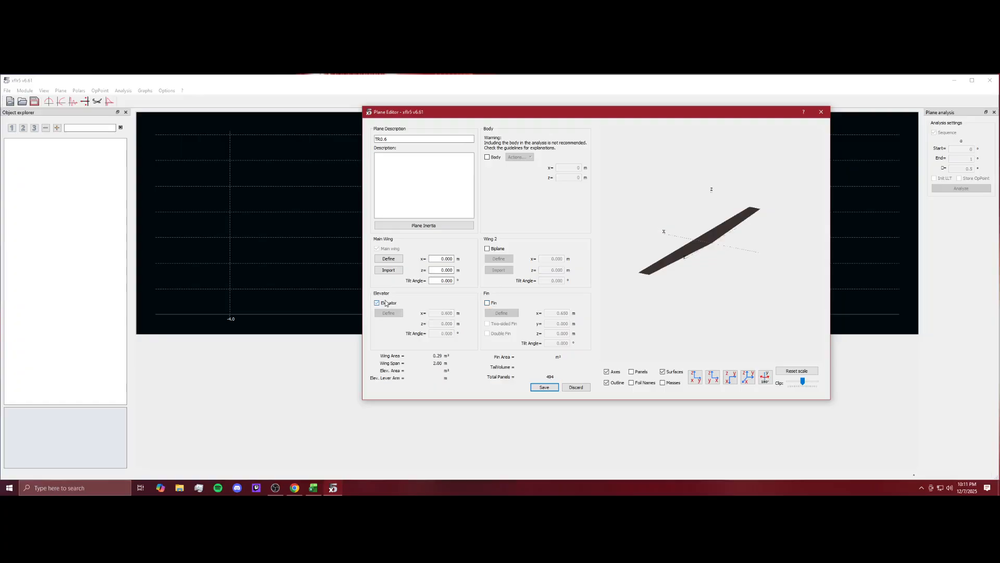
Open the main wing definition and set the root and tip section chords to 1 m.
left_click(388, 259)
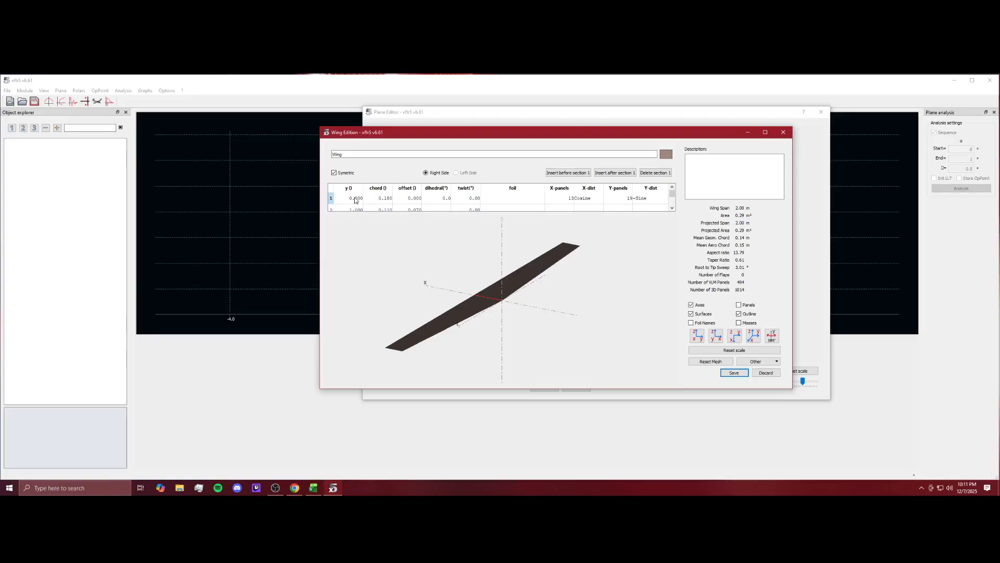
scroll(356, 200, "down", 1)
scroll(355, 201, "up", 1)
double_click(380, 200)
type("1")
double_click(384, 210)
type("1")
Set the tip section's offset to 0 and assign the NACA 2415 foil to the tip section.
double_click(418, 204)
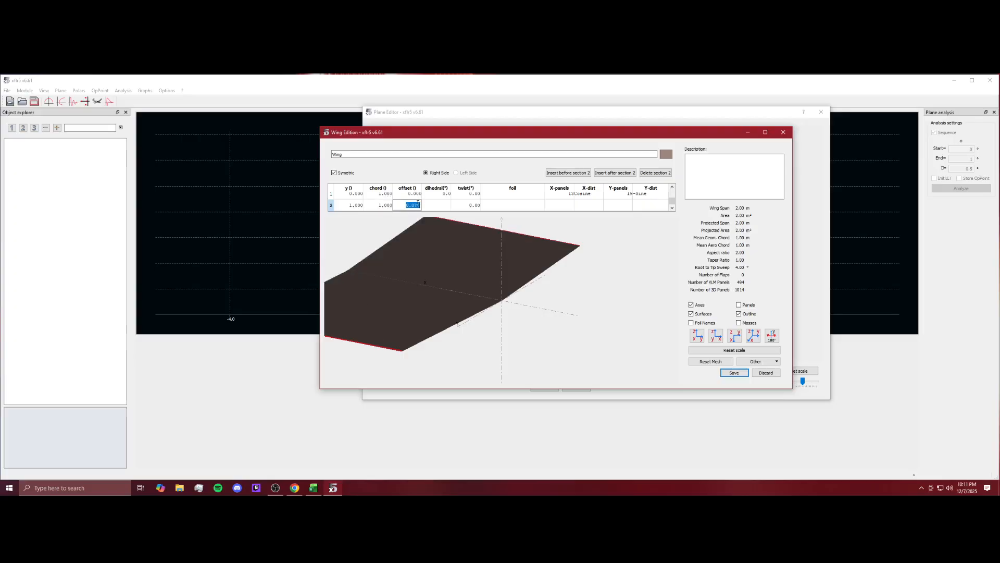
type("0")
double_click(512, 206)
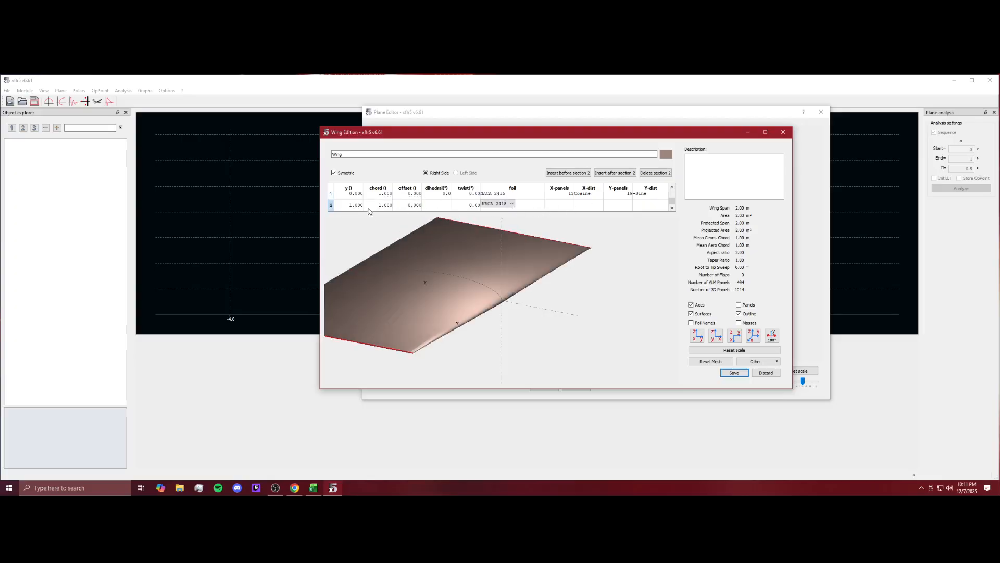
scroll(379, 204, "up", 1)
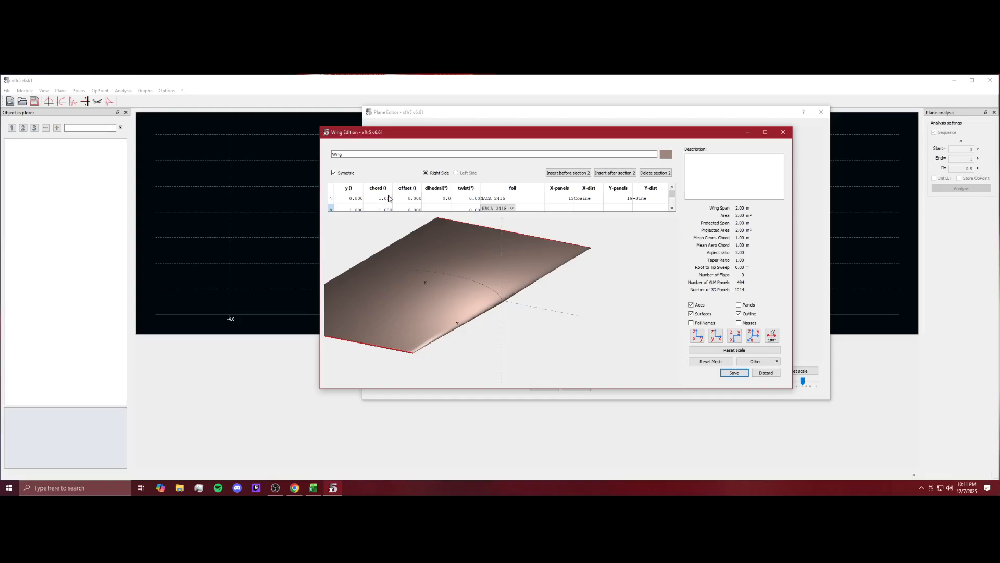
scroll(378, 201, "down", 1)
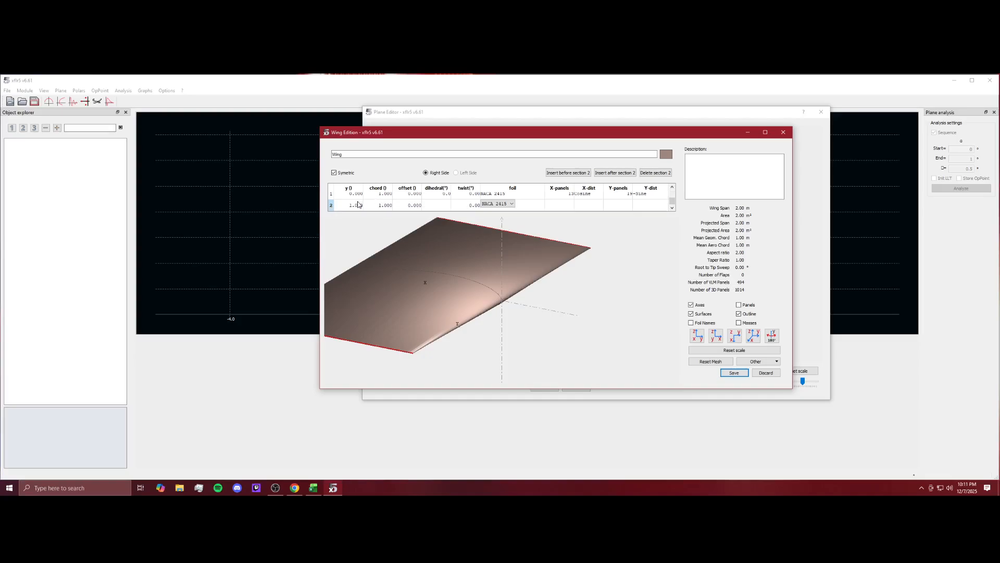
left_click(386, 205)
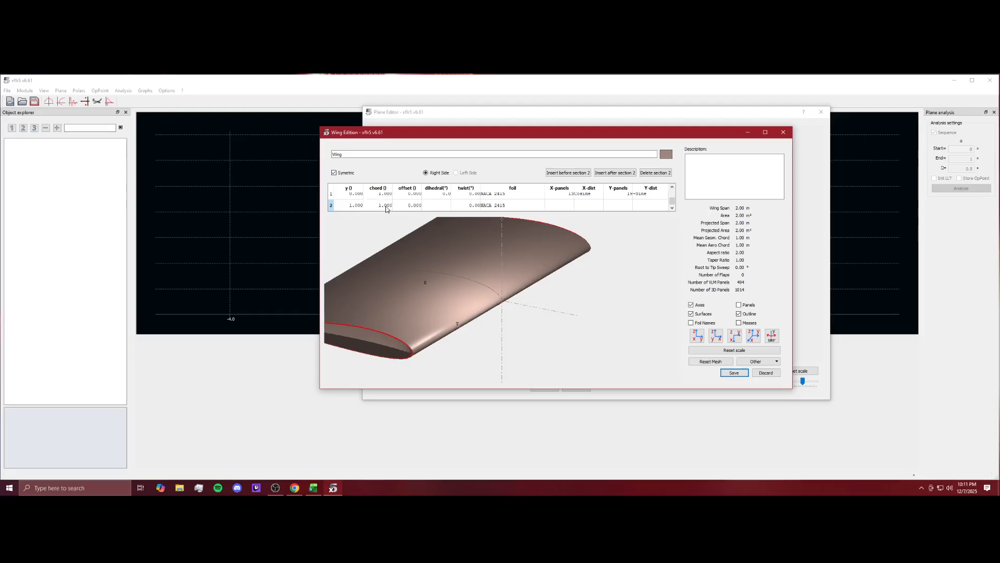
Taper the wing by setting the tip section's chord to 0.6 m.
double_click(386, 207)
type("0.6")
key("Return")
mouse_move(524, 319)
left_mouse_down()
mouse_move(606, 311)
mouse_move(542, 315)
left_mouse_up()
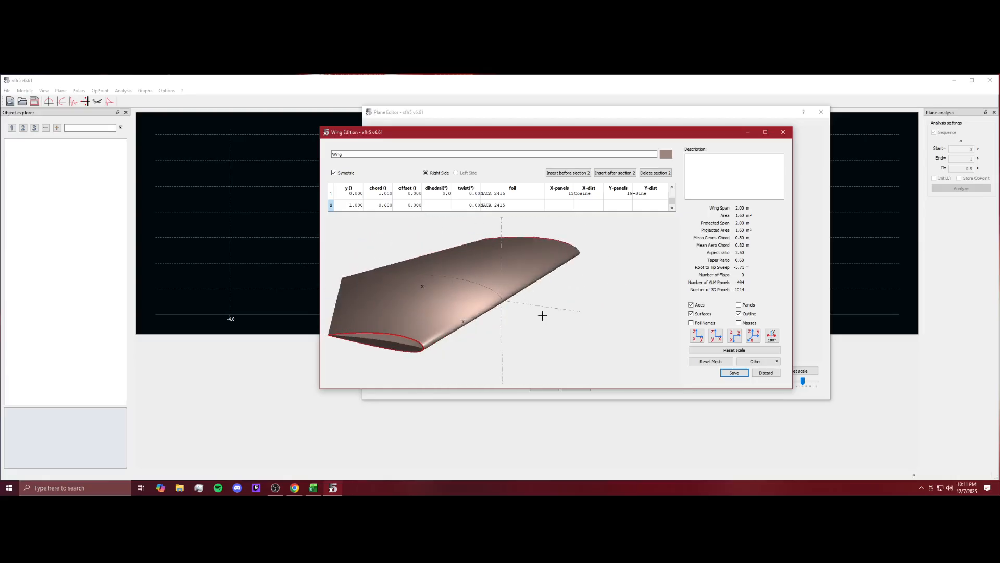
Set the tip section's span position to 5 m.
double_click(355, 206)
double_click(360, 205)
double_click(361, 207)
type("5")
key("Return")
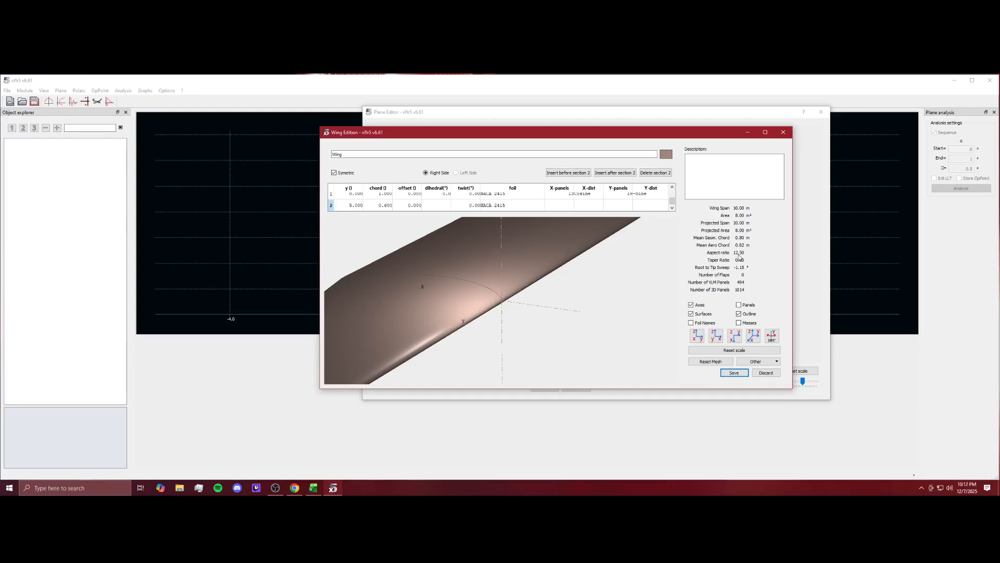
Set the tip section's span position to 4 m, then save the wing and the plane.
double_click(357, 208)
type("4")
key("Return")
left_click_drag(607, 281, 534, 317)
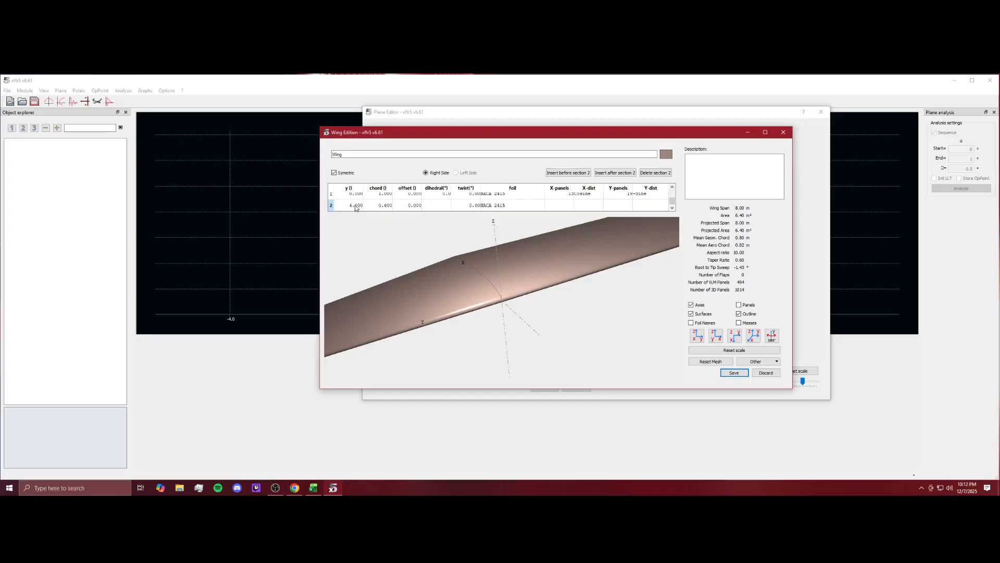
left_click(732, 373)
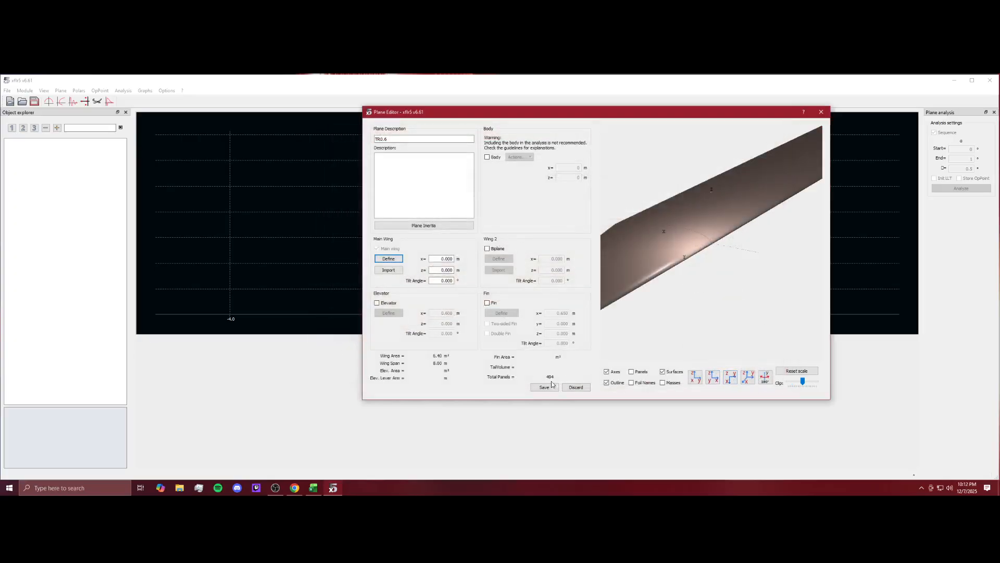
left_click(545, 386)
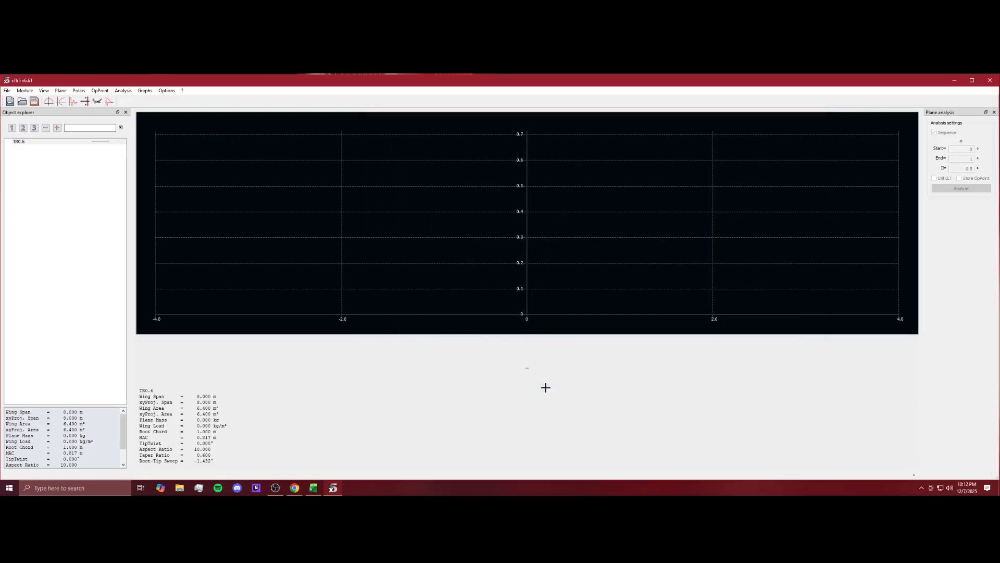
Define a Type 1 fixed-speed analysis for the plane at 50 m/s and save it.
right_click(21, 143)
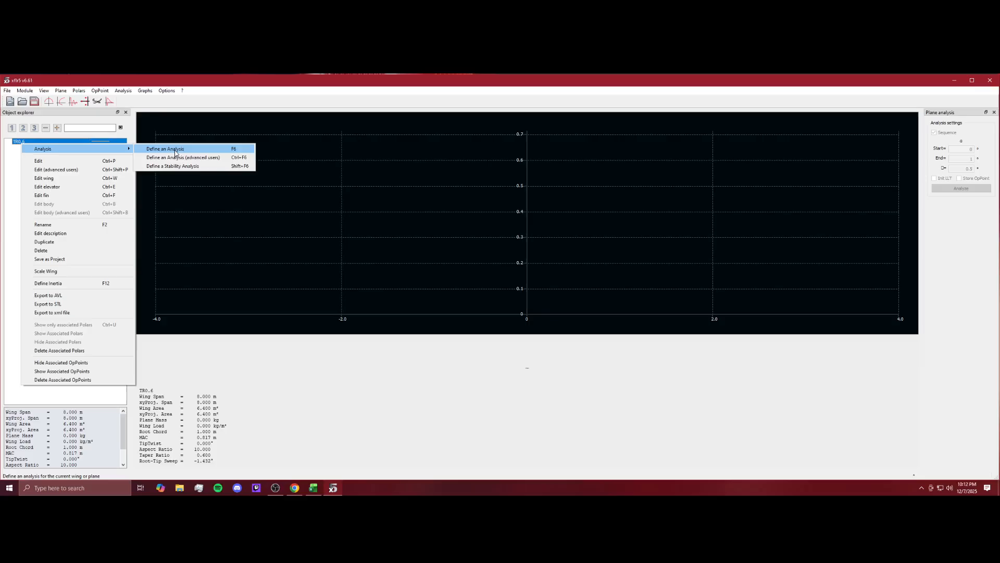
left_click(176, 150)
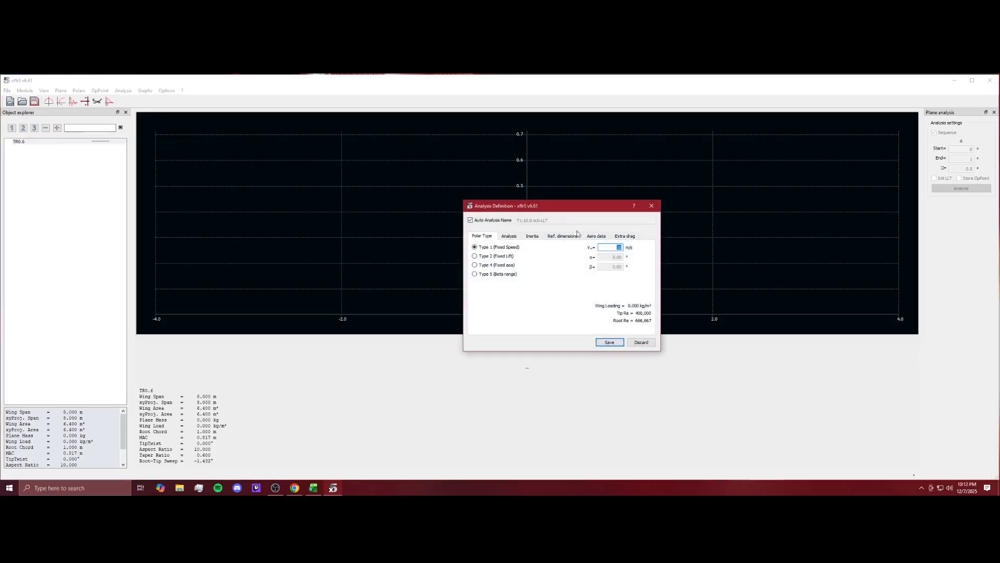
type("50")
left_click(516, 238)
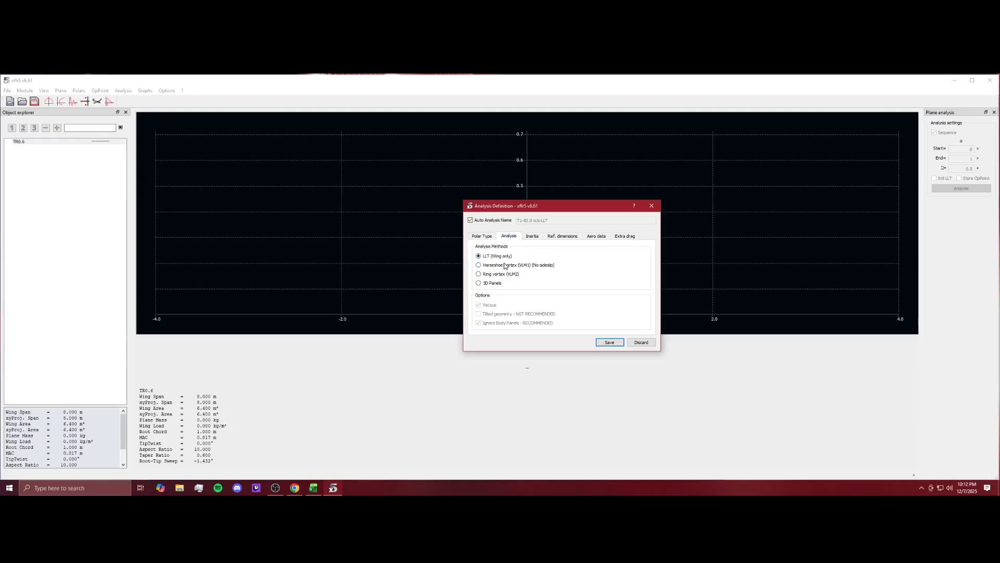
left_click(539, 239)
left_click(556, 239)
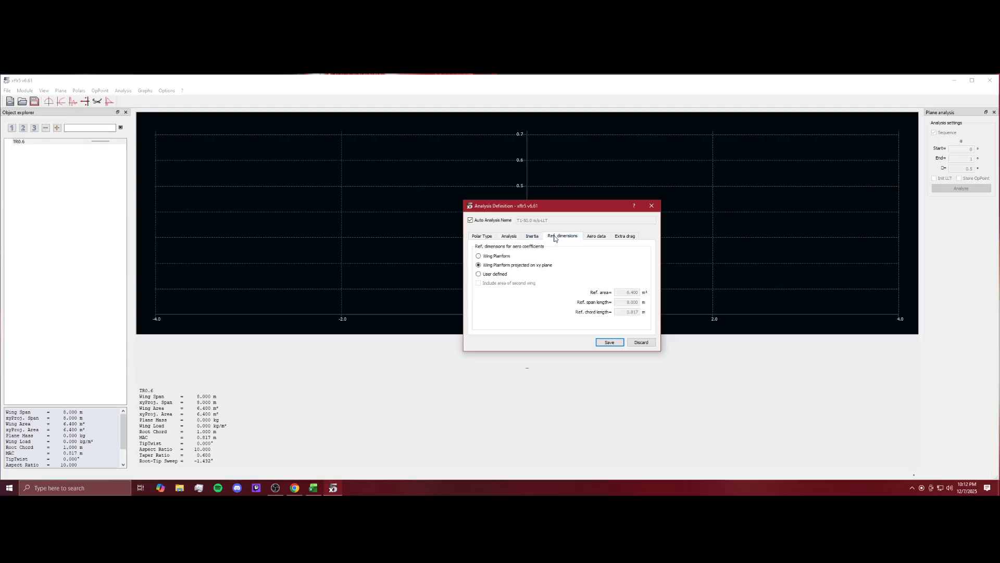
left_click(590, 238)
left_click(623, 236)
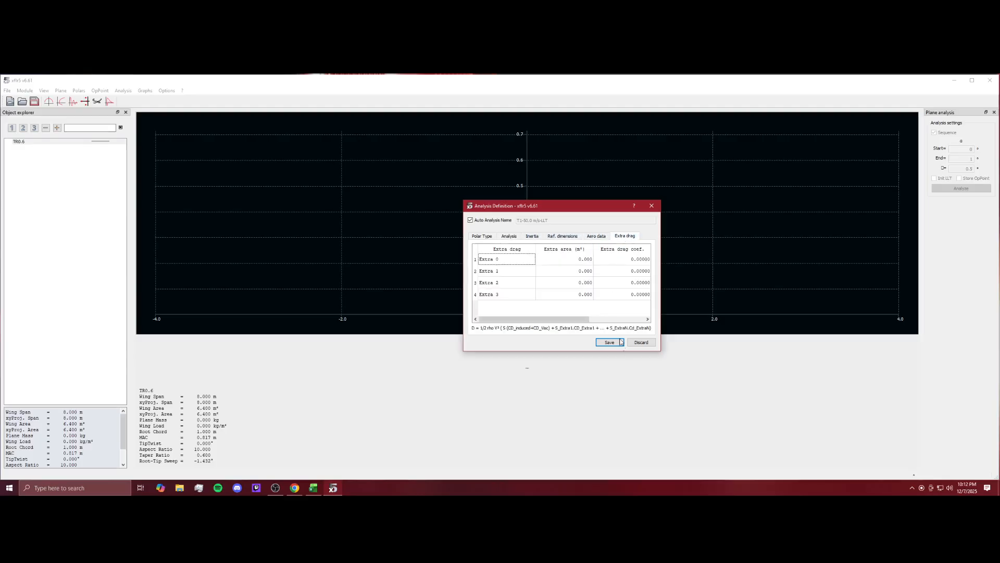
left_click(609, 342)
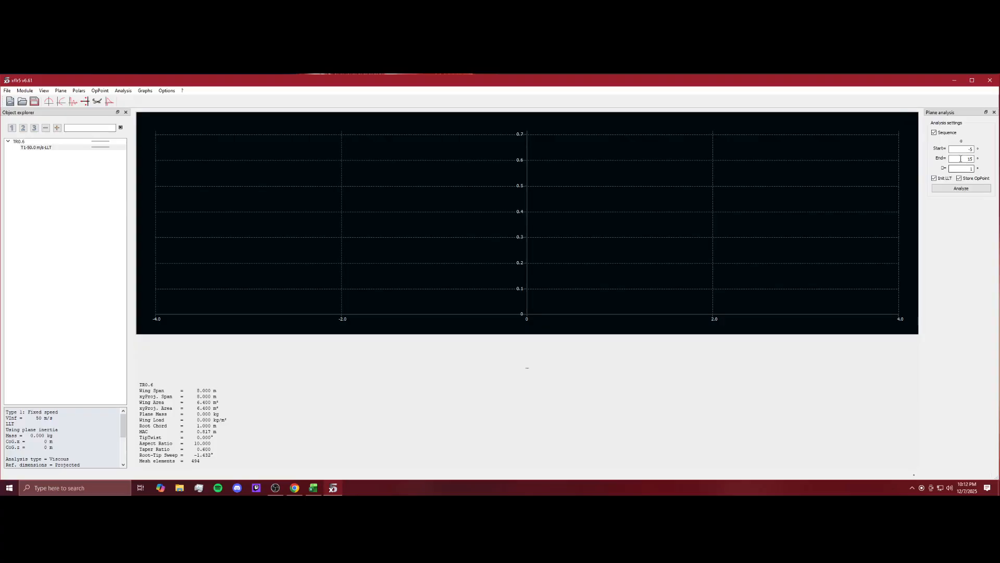
Run the analysis over the alpha sequence and switch to the polar graphs view.
left_click(960, 189)
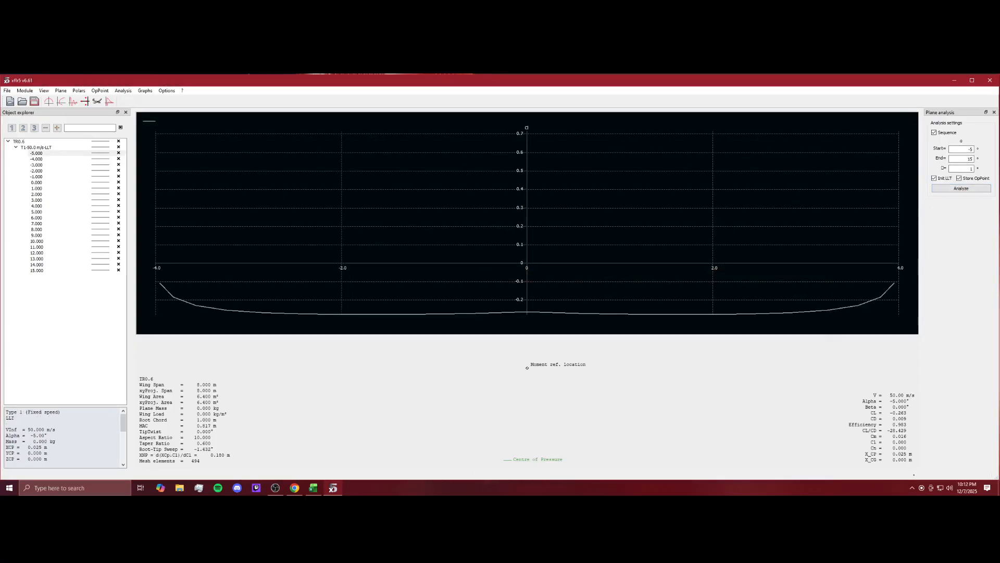
left_click(61, 101)
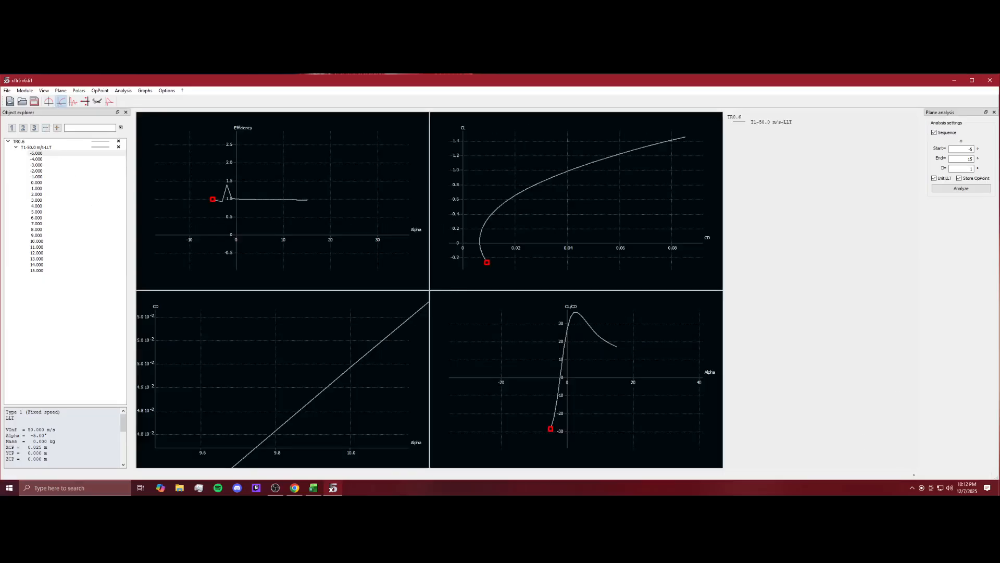
Change the CL graph's x-axis variable to Alpha.
scroll(576, 201, "up", 6)
scroll(576, 200, "down", 20)
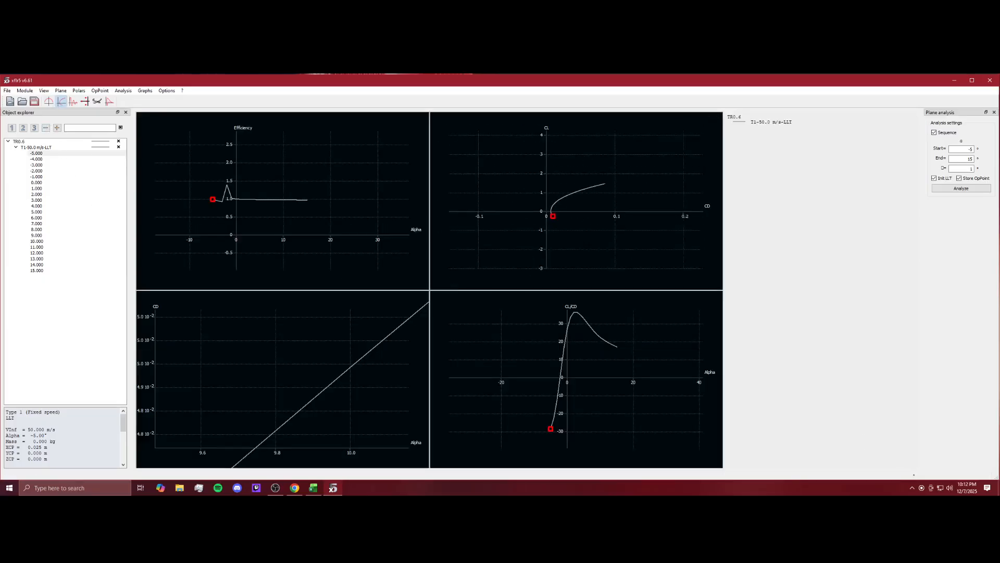
scroll(576, 200, "up", 8)
scroll(577, 200, "up", 2)
left_click_drag(526, 219, 528, 200)
double_click(585, 226)
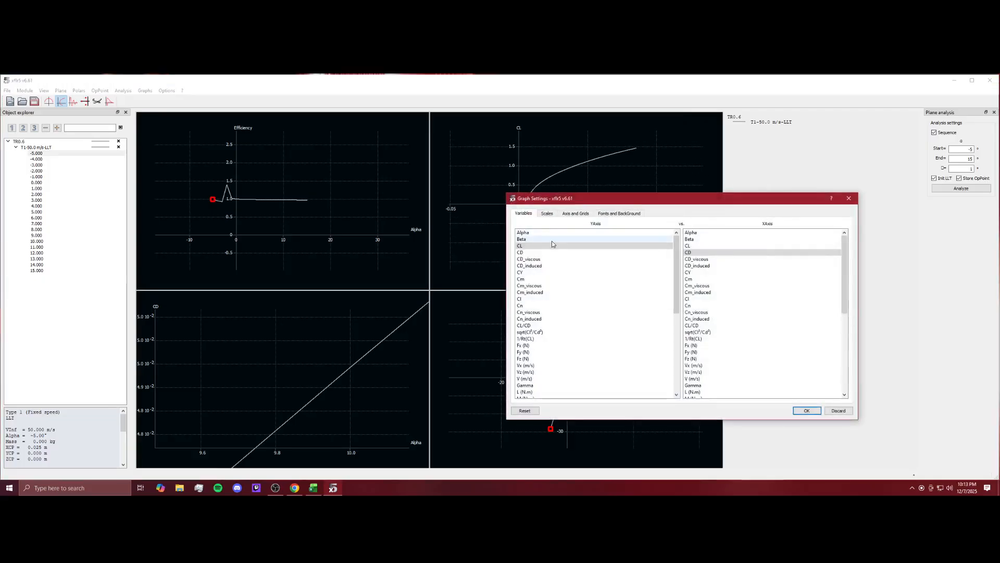
left_click(712, 233)
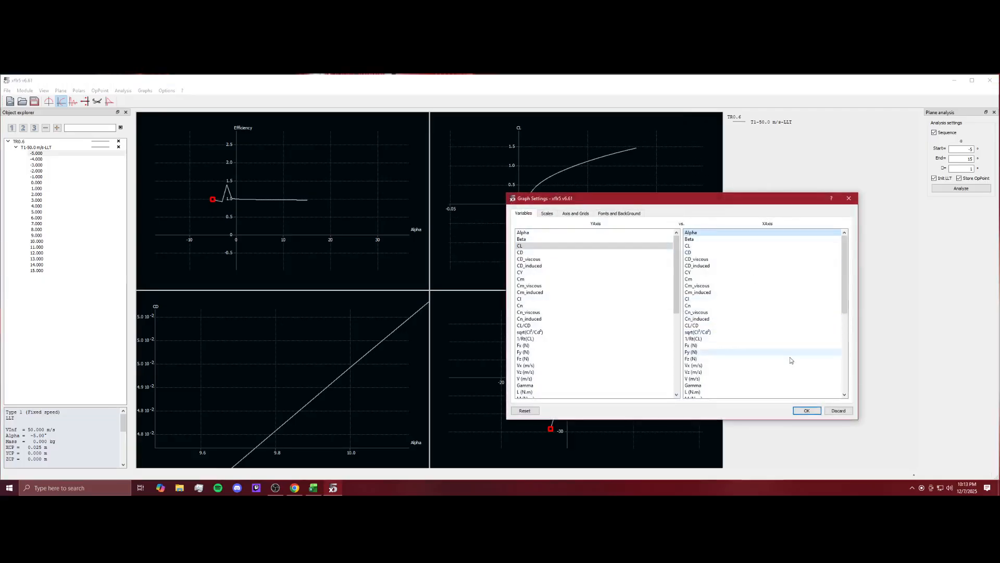
left_click(806, 410)
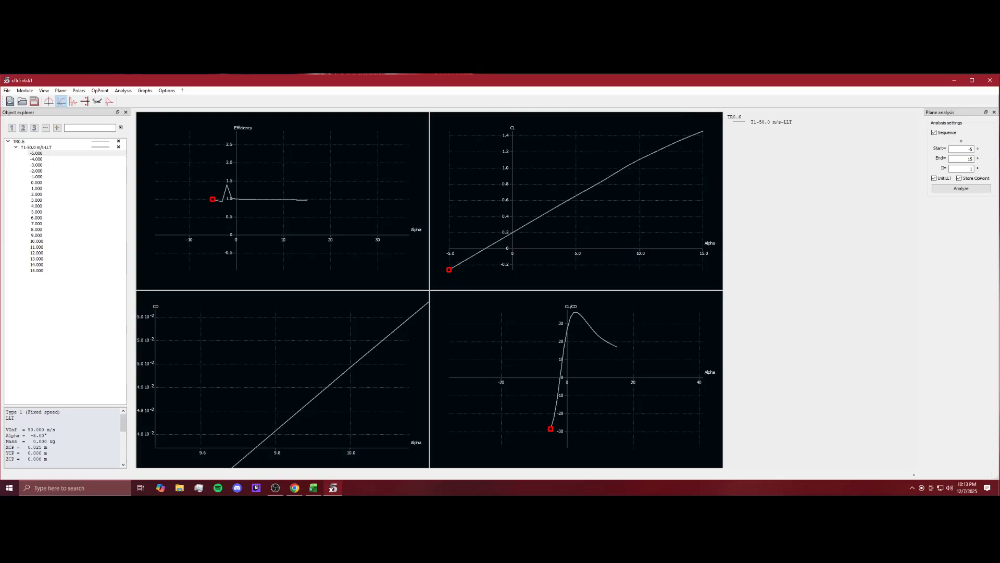
Zoom in on the drag graph to examine its curve.
scroll(576, 201, "down", 20)
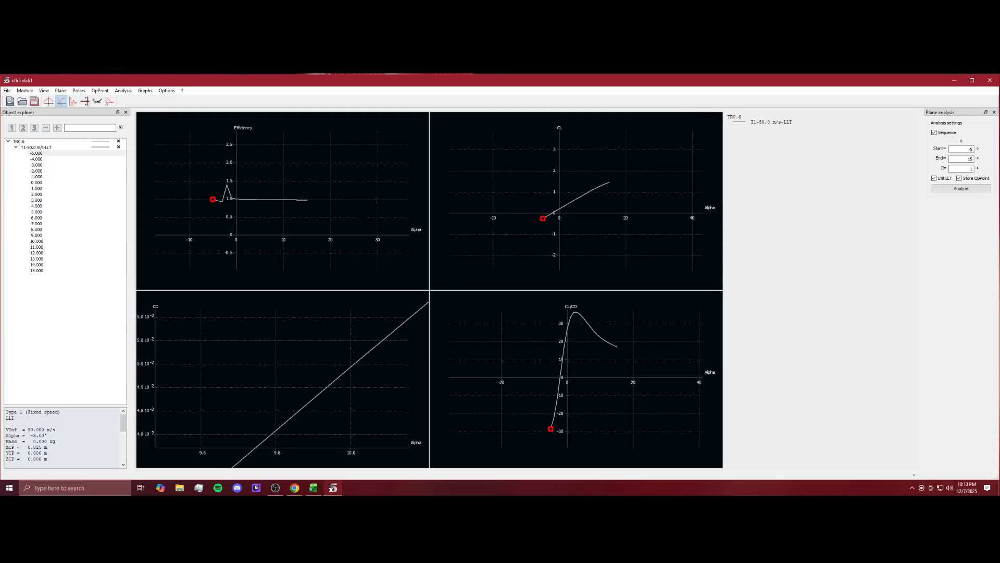
scroll(283, 379, "down", 5)
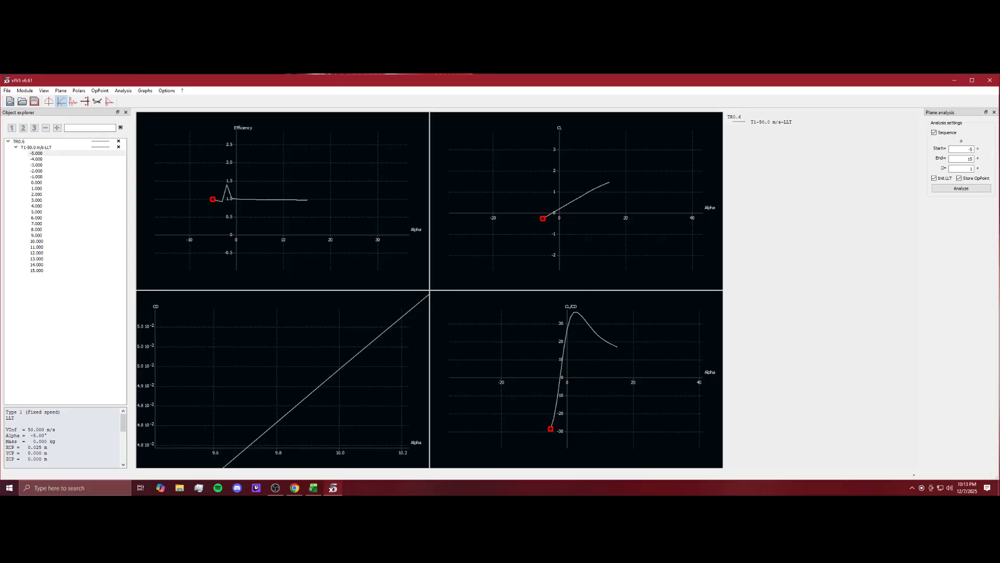
scroll(283, 379, "down", 1)
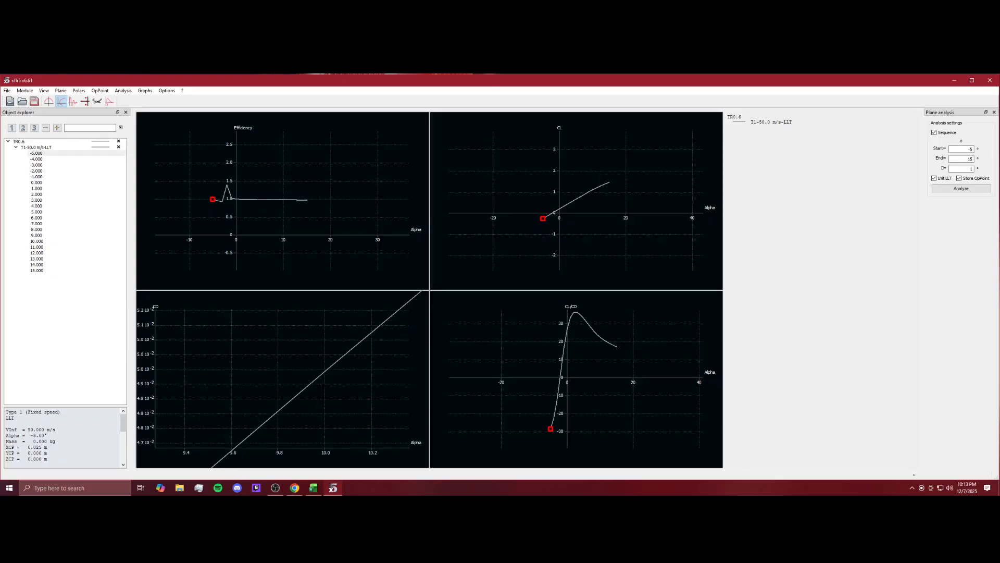
scroll(283, 379, "down", 8)
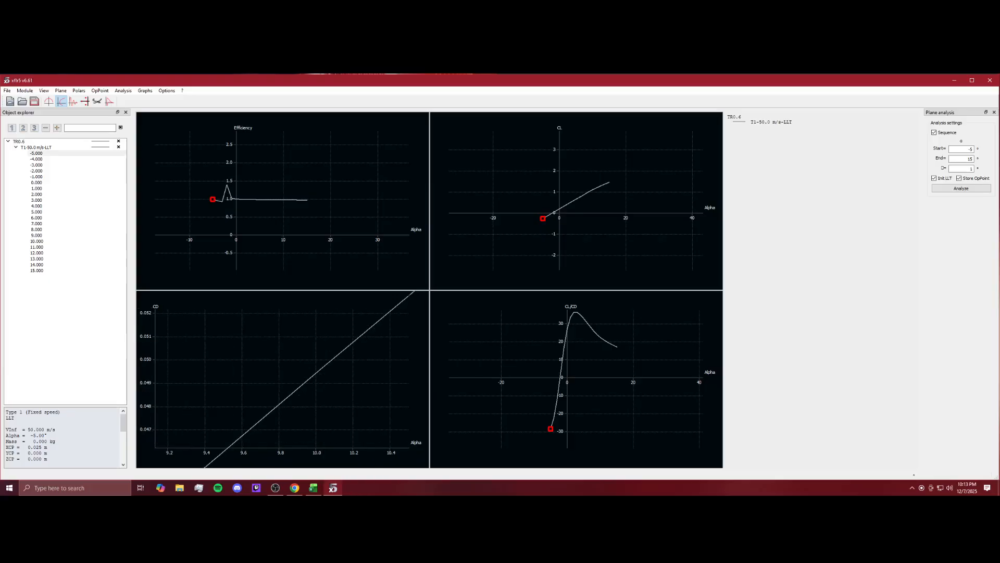
scroll(283, 379, "up", 4)
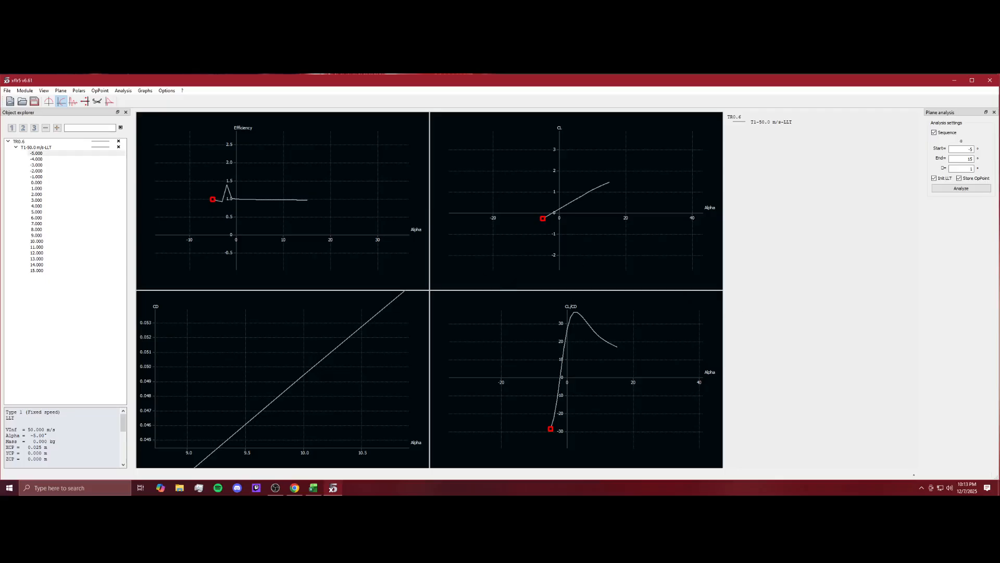
double_click(684, 308)
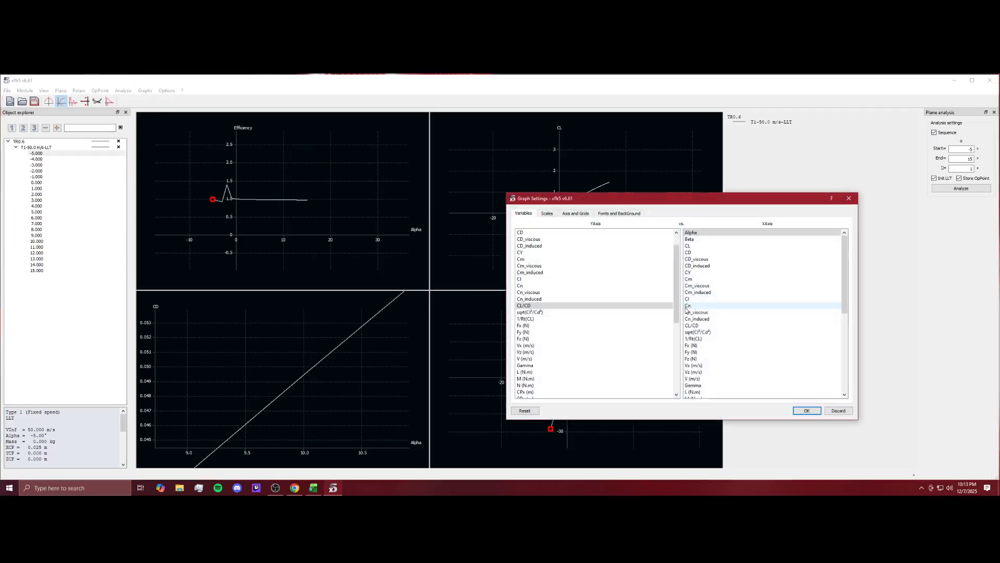
left_click(852, 198)
right_click(641, 297)
mouse_move(677, 346)
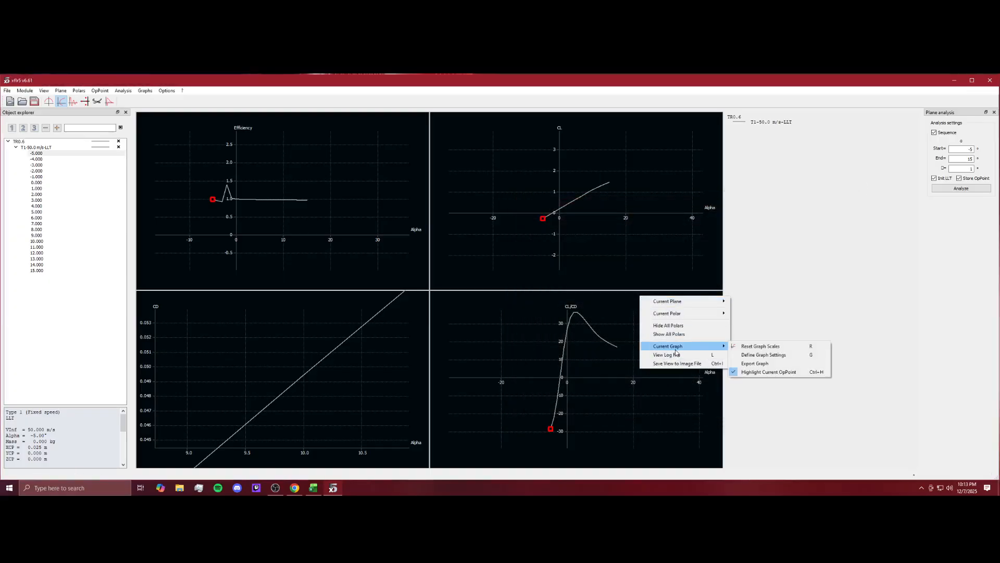
left_click(753, 363)
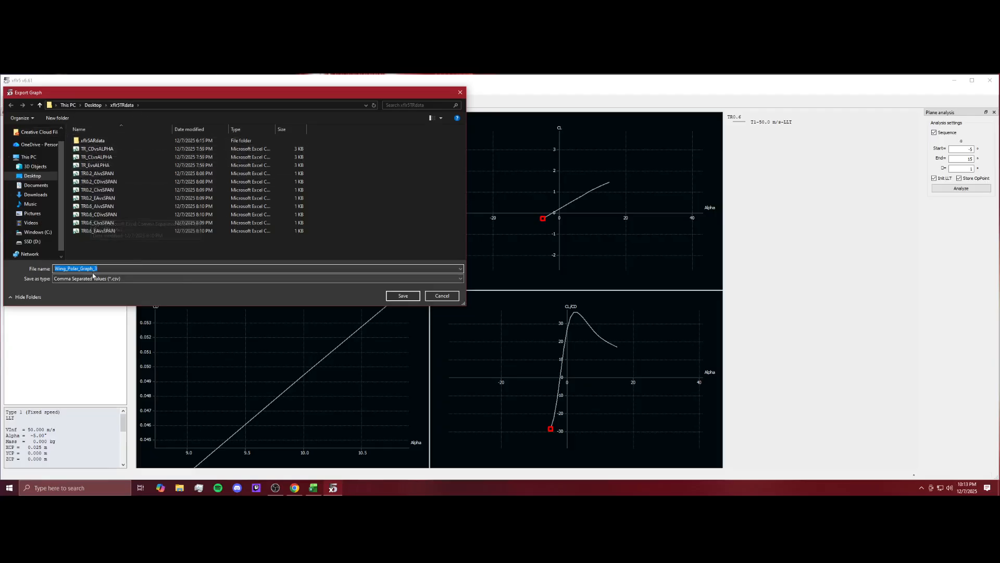
left_click(451, 297)
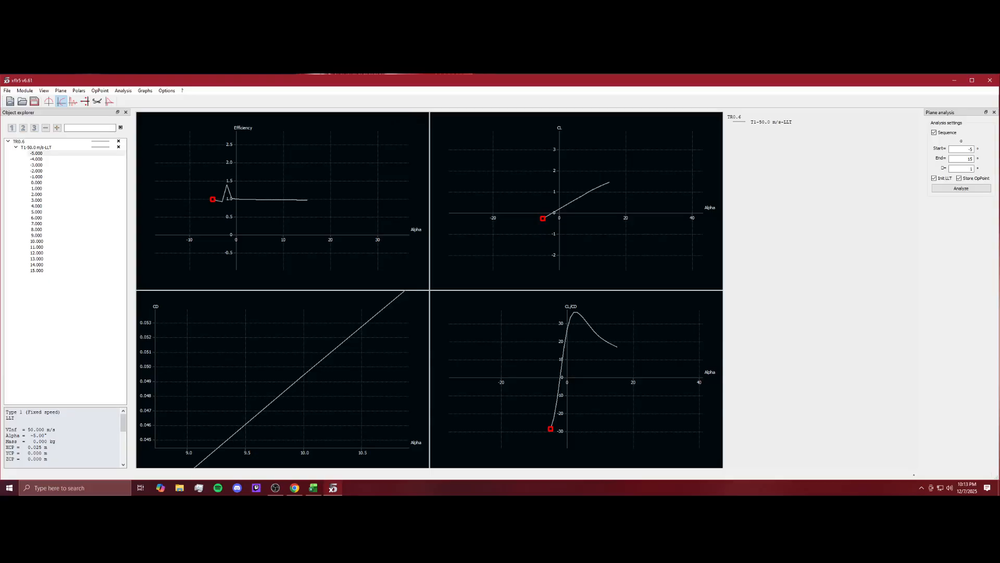
Switch to the operating point view and plot the induced angle along the span.
left_click(50, 102)
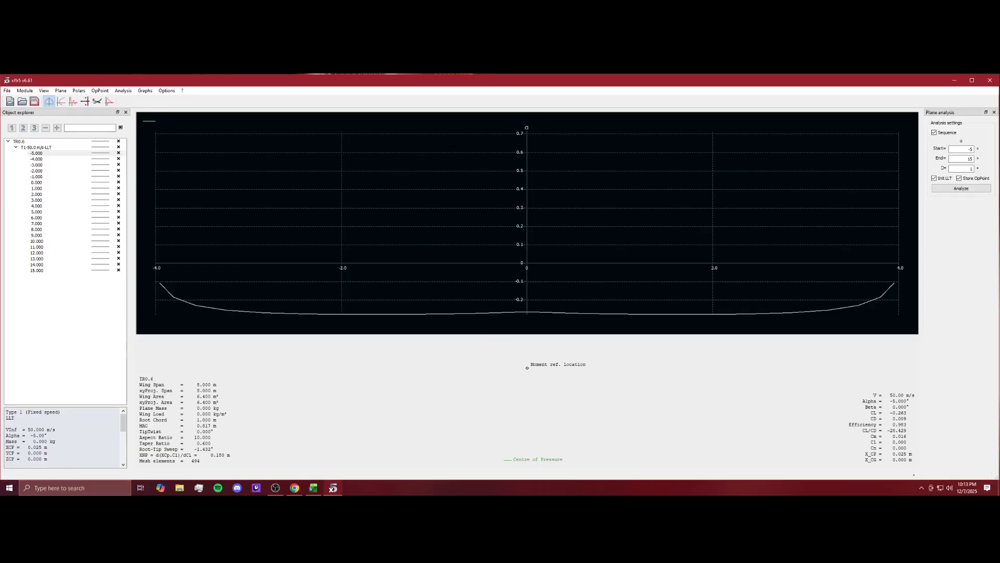
double_click(497, 128)
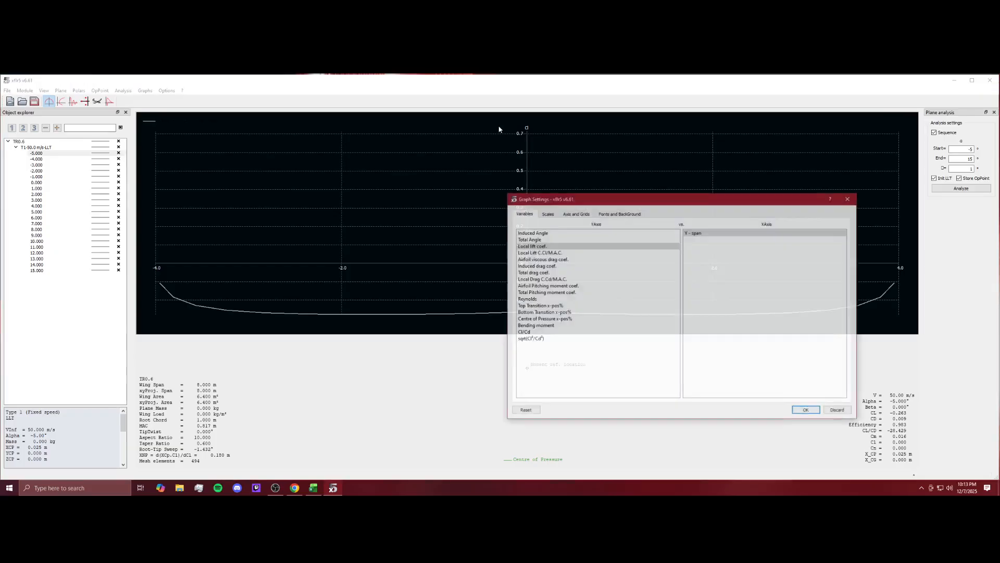
left_click(850, 200)
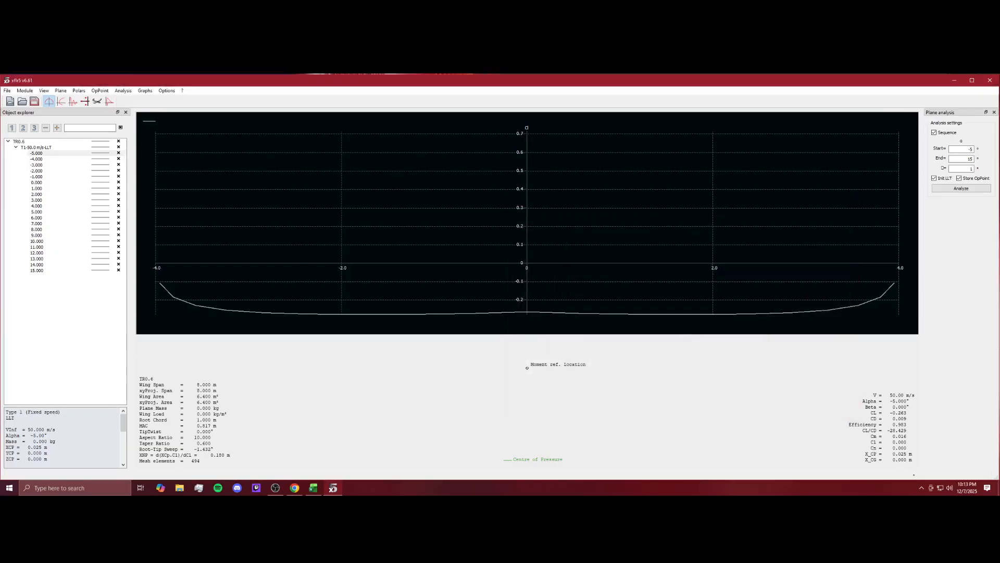
double_click(592, 123)
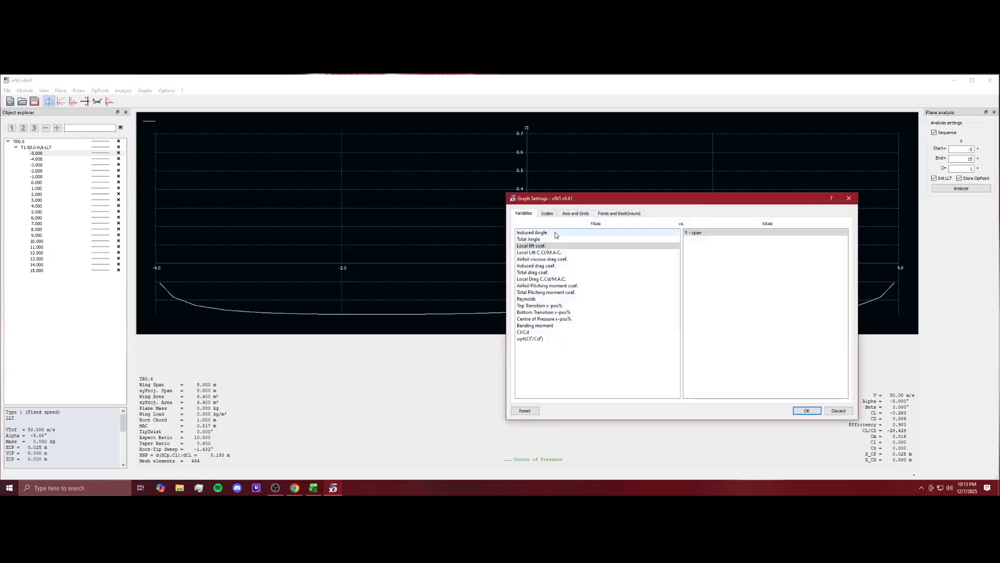
left_click(562, 232)
left_click(806, 410)
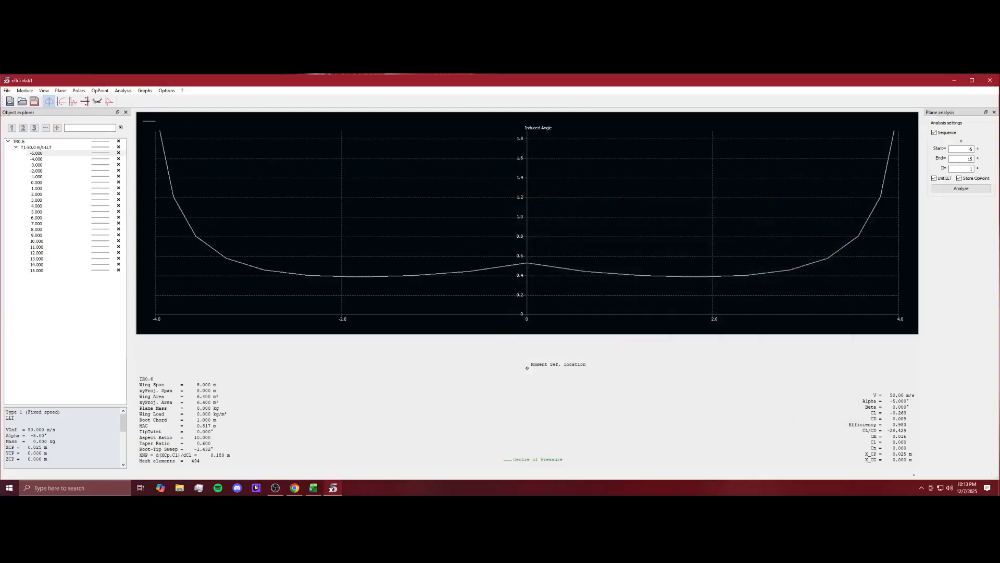
Change the span graph to show the total angle, then the induced drag coefficient.
double_click(448, 124)
left_click(606, 239)
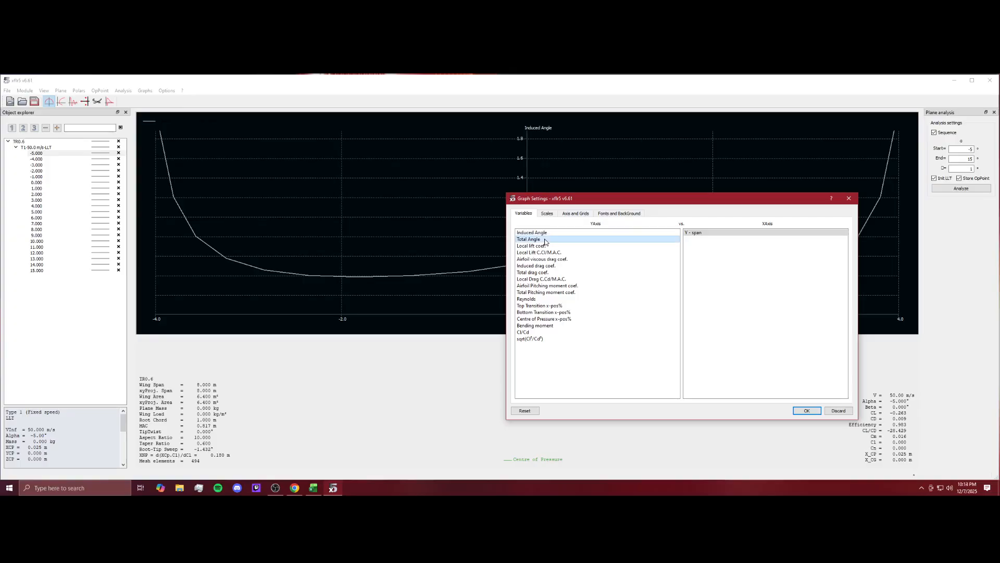
left_click(806, 410)
double_click(406, 134)
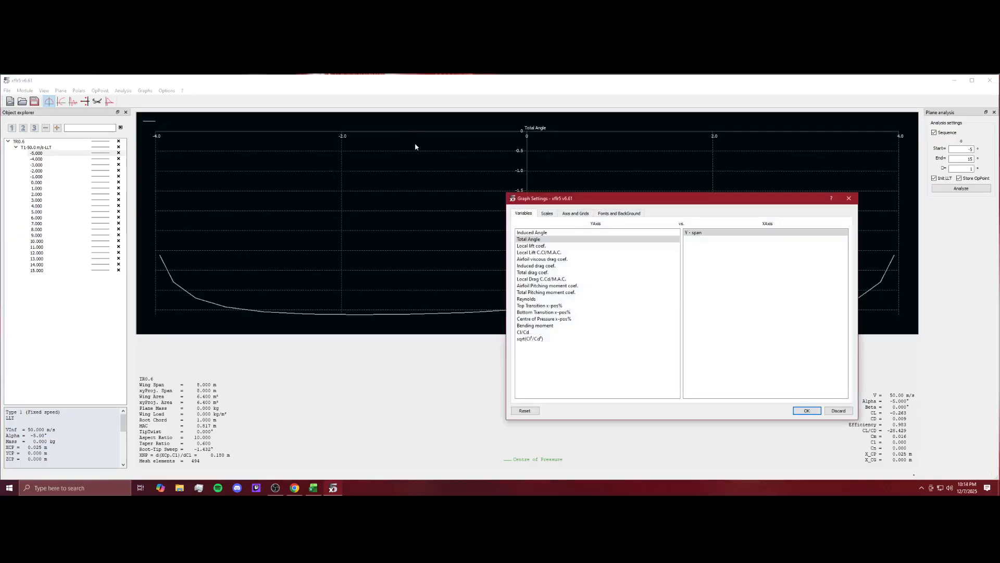
double_click(541, 266)
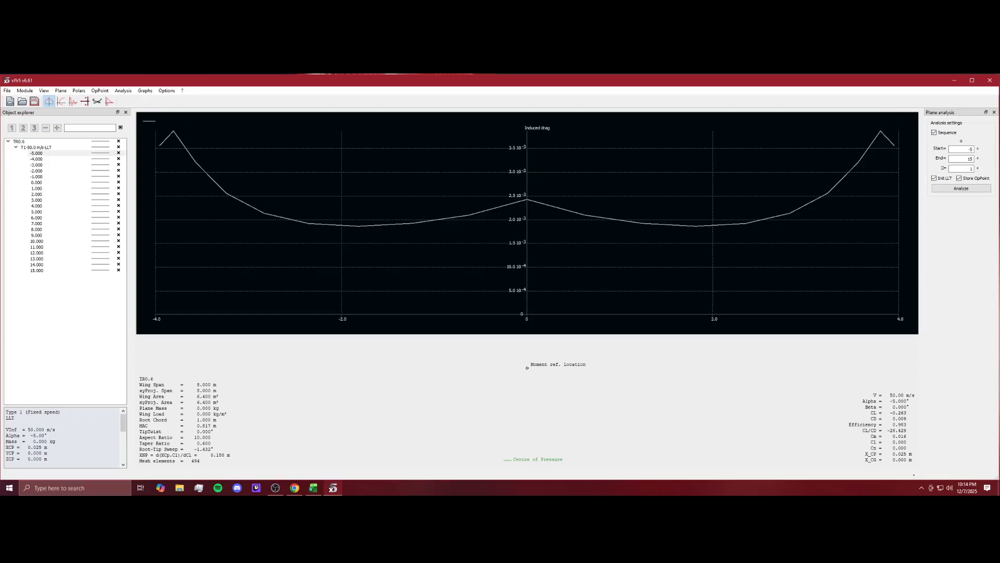
right_click(671, 163)
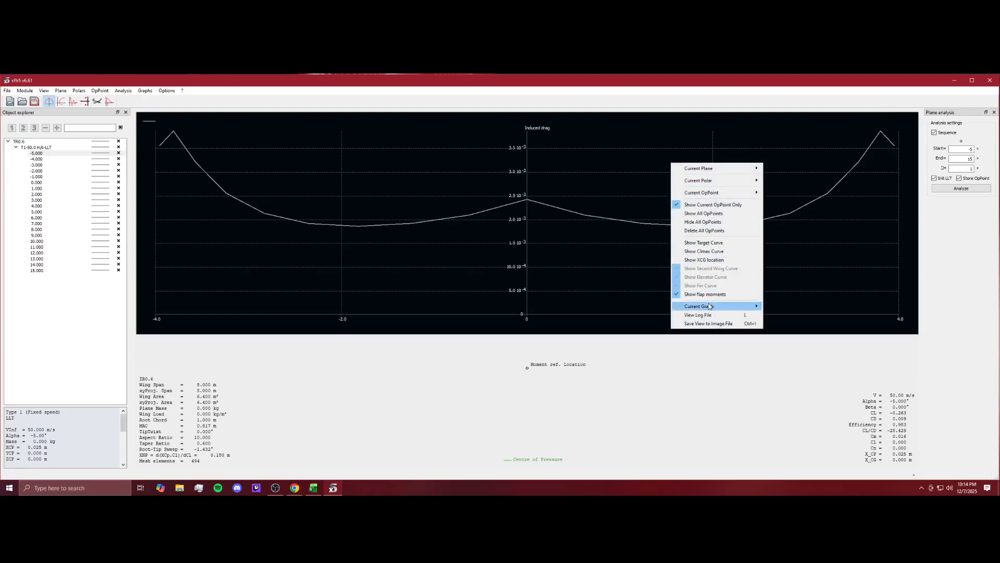
mouse_move(710, 306)
left_click(800, 323)
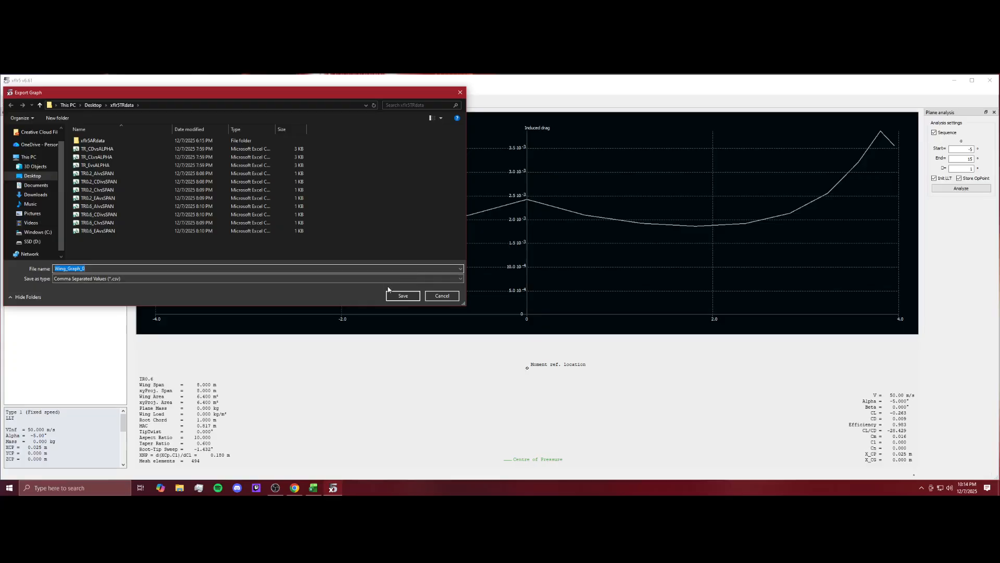
left_click(460, 93)
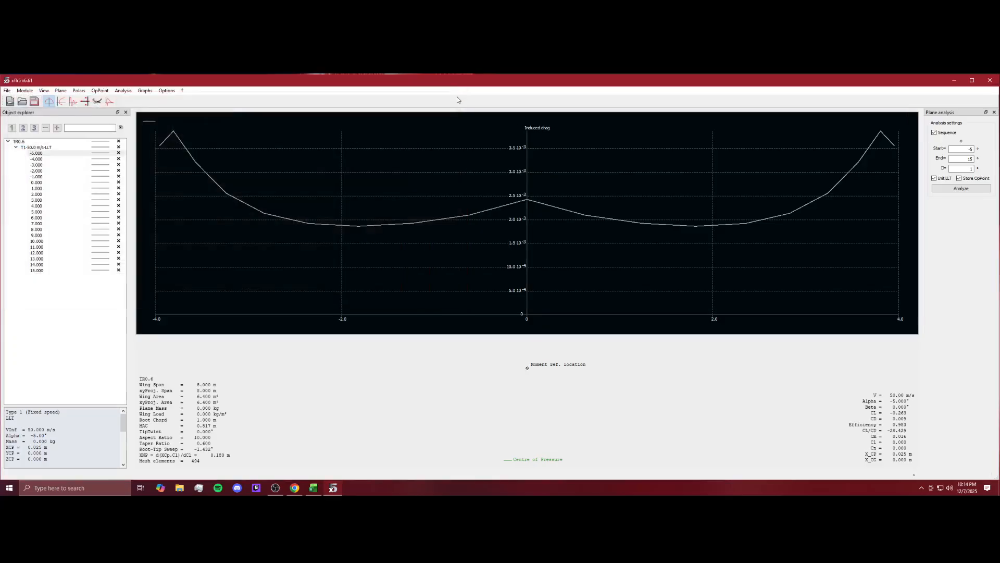